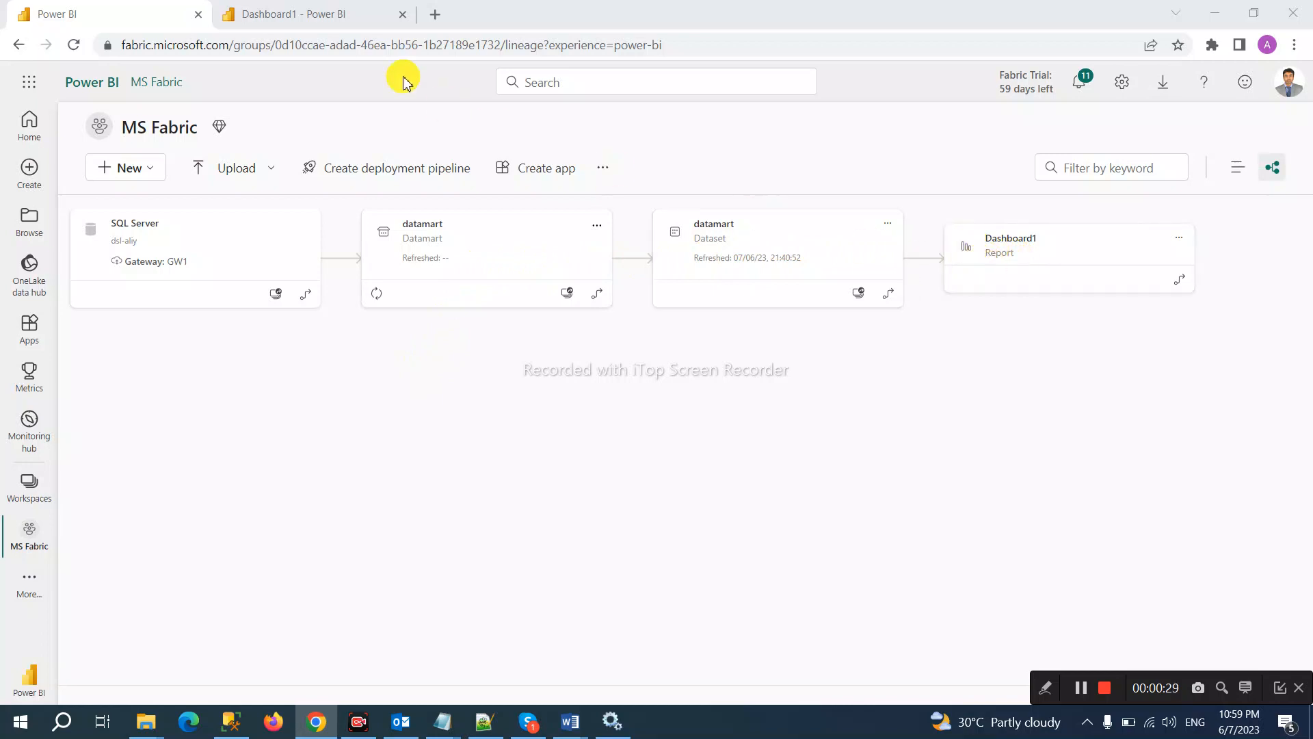
Step: Glance at Dashboard1 and lineage, then start a new workspace named 'test fabric workspace'
click(330, 25)
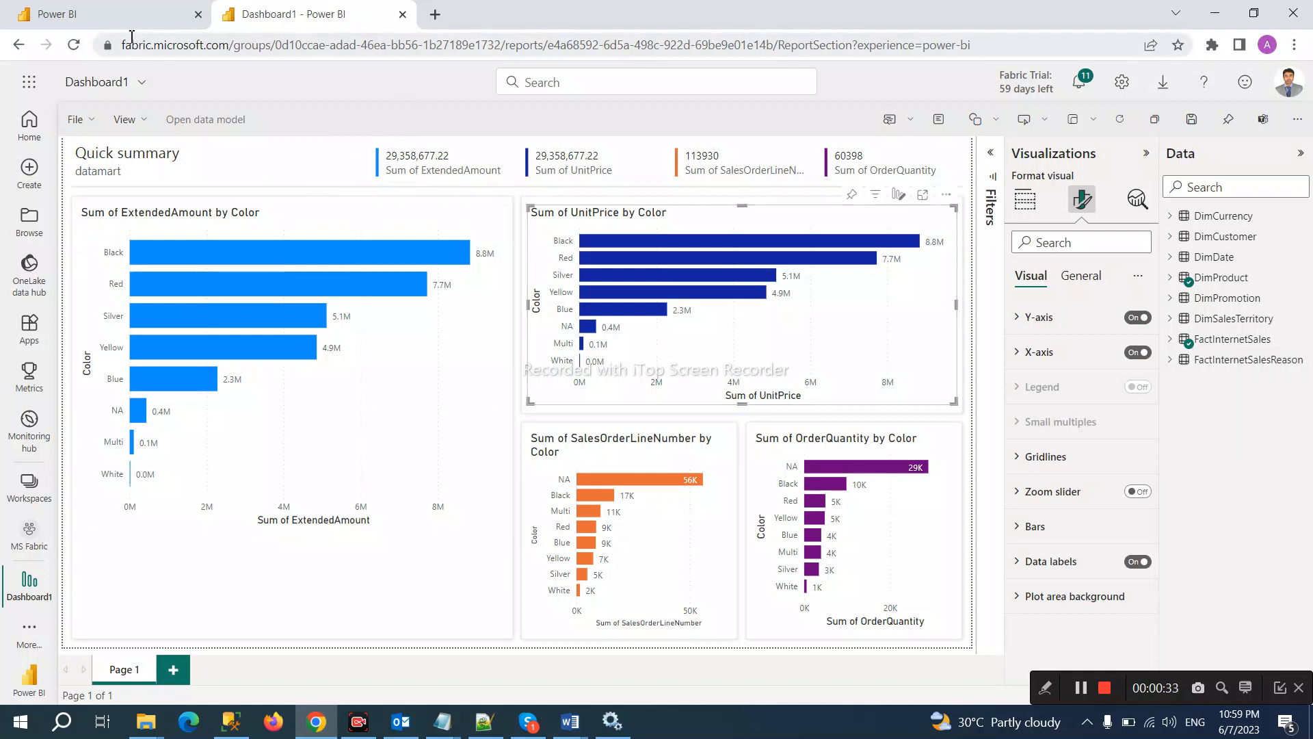
click(104, 24)
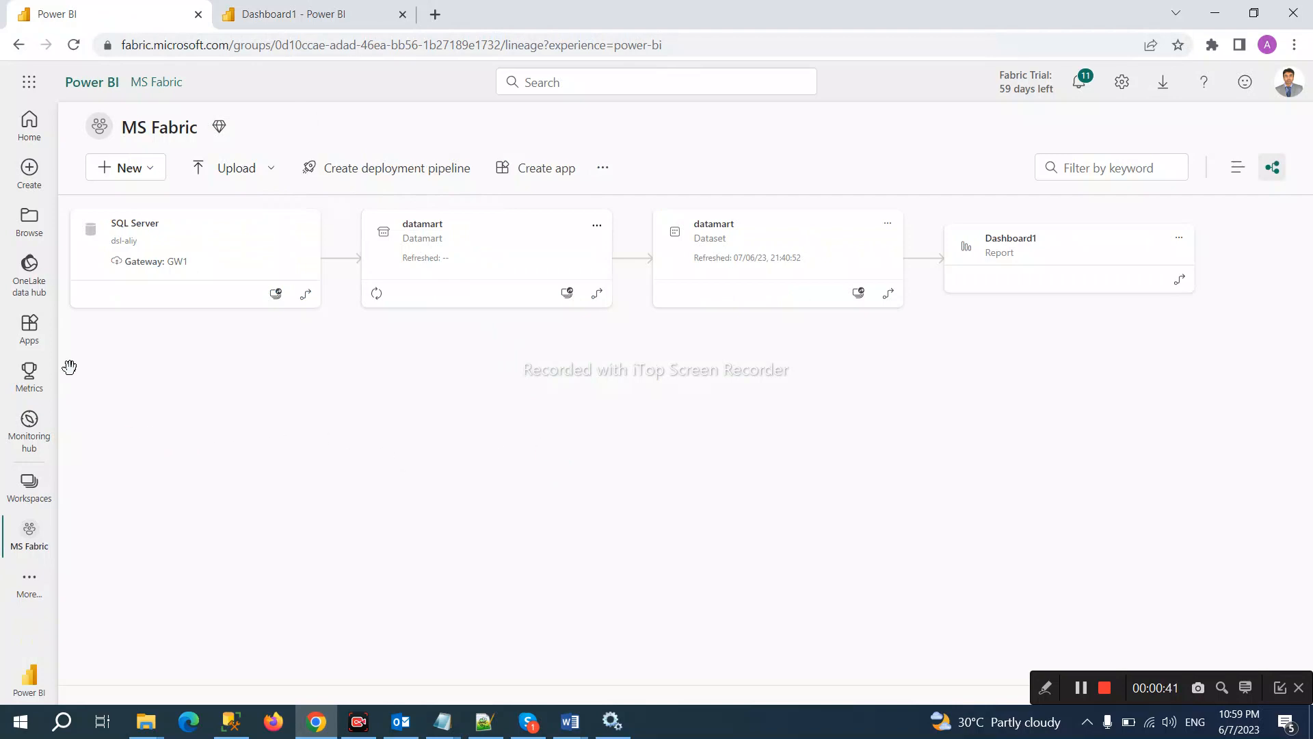
click(31, 485)
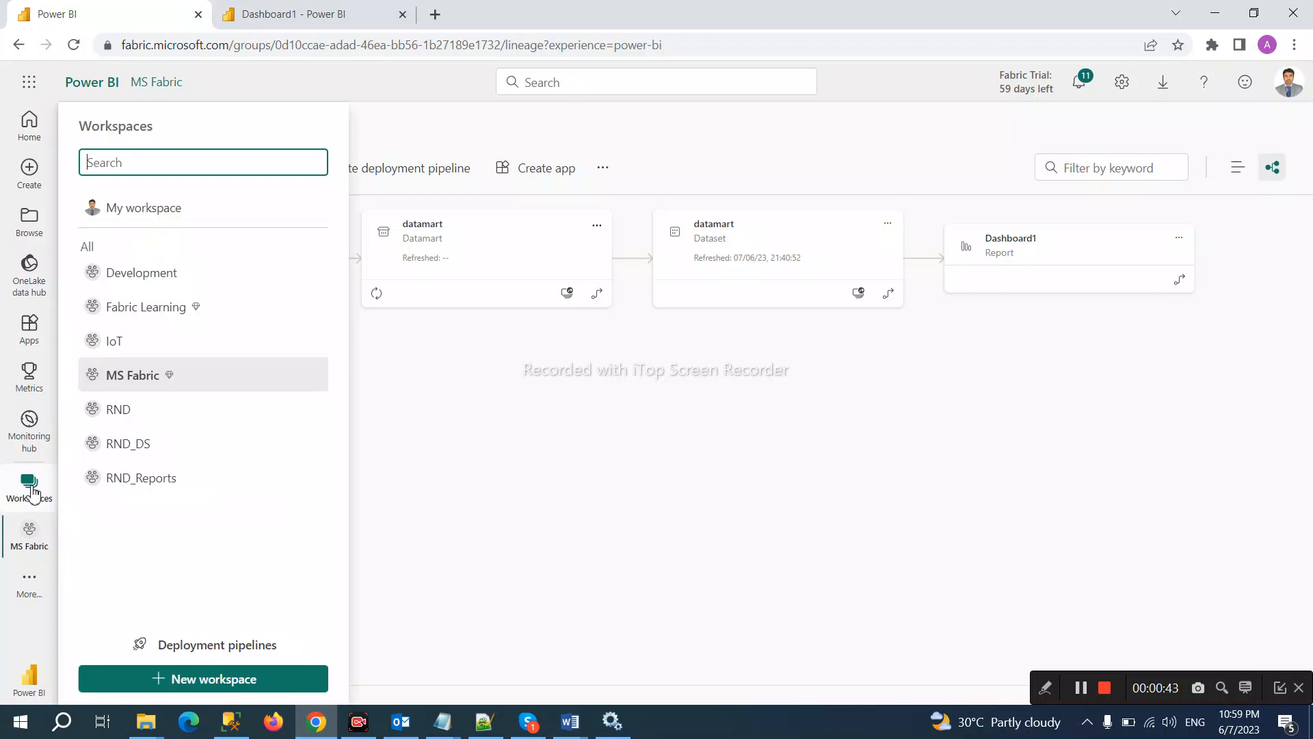
click(208, 682)
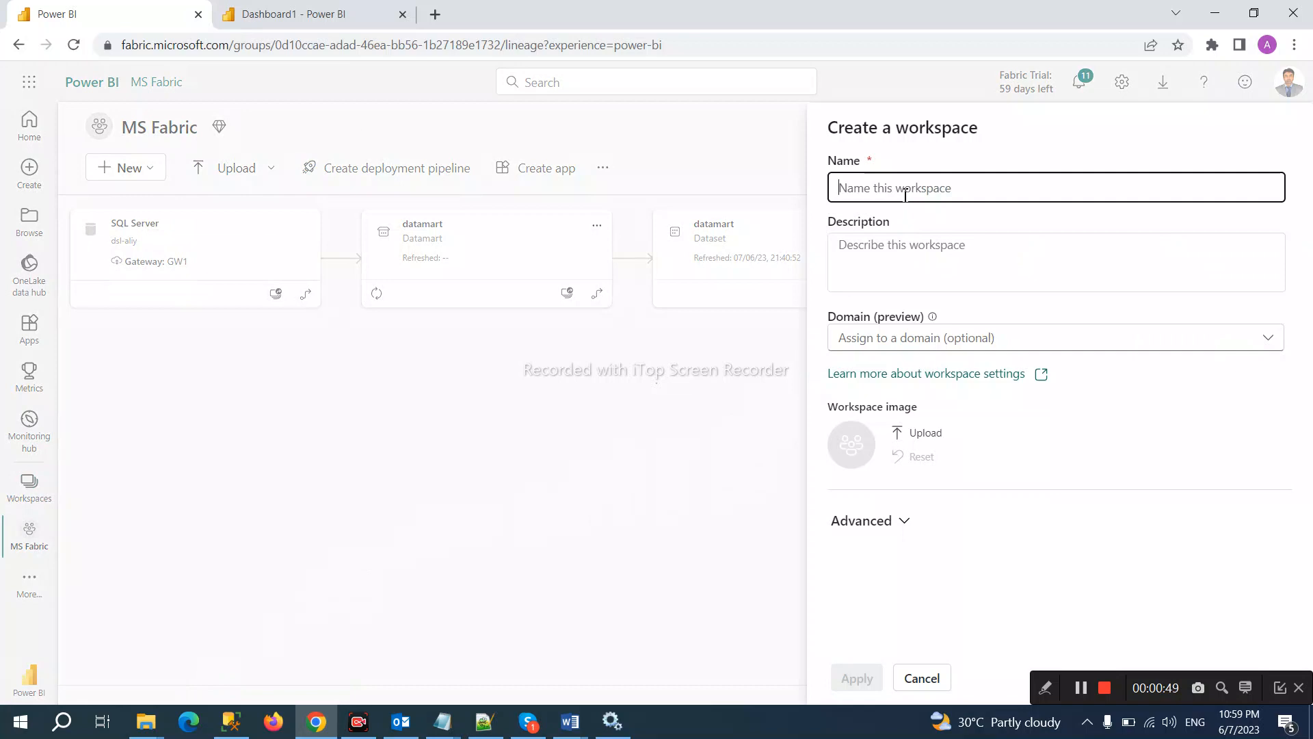
text(test)
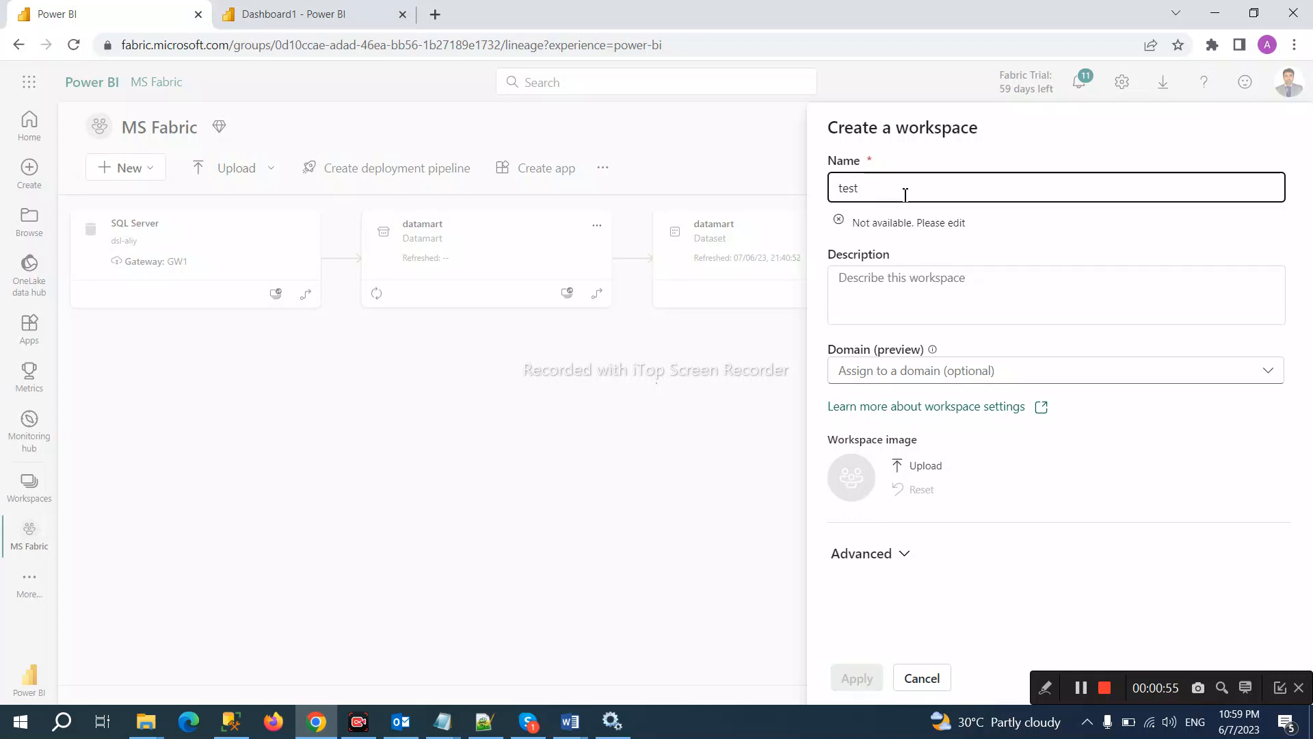
text( fa)
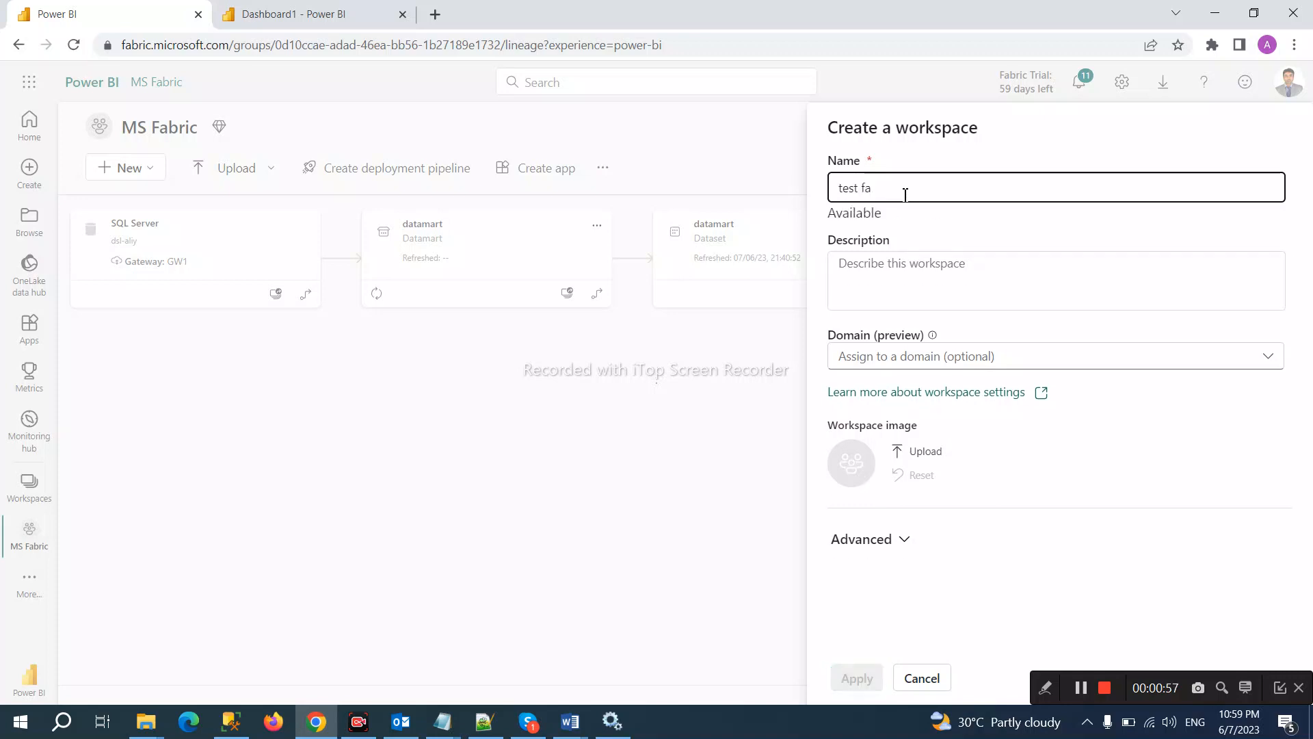
text(bric workspace)
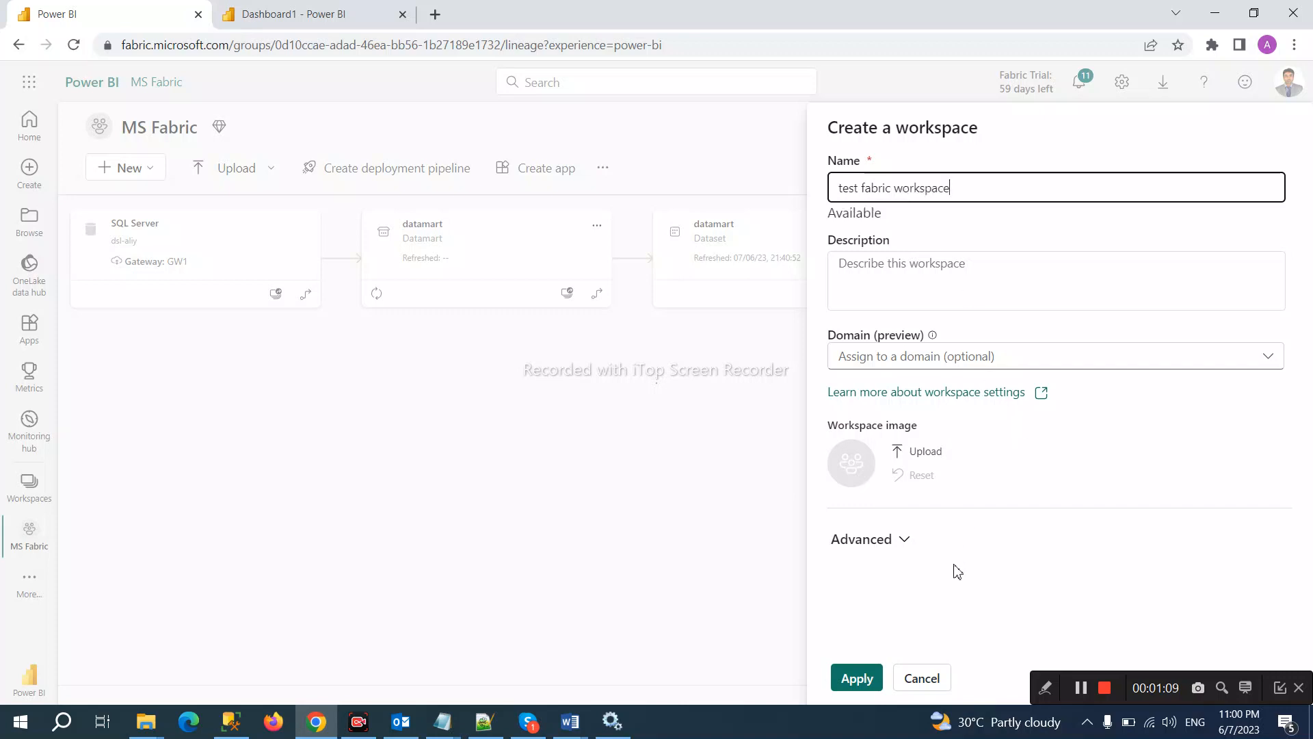
Step: Expand Advanced settings, keep Trial license mode, and apply to create the workspace
click(904, 543)
scroll(944, 563, down, 4)
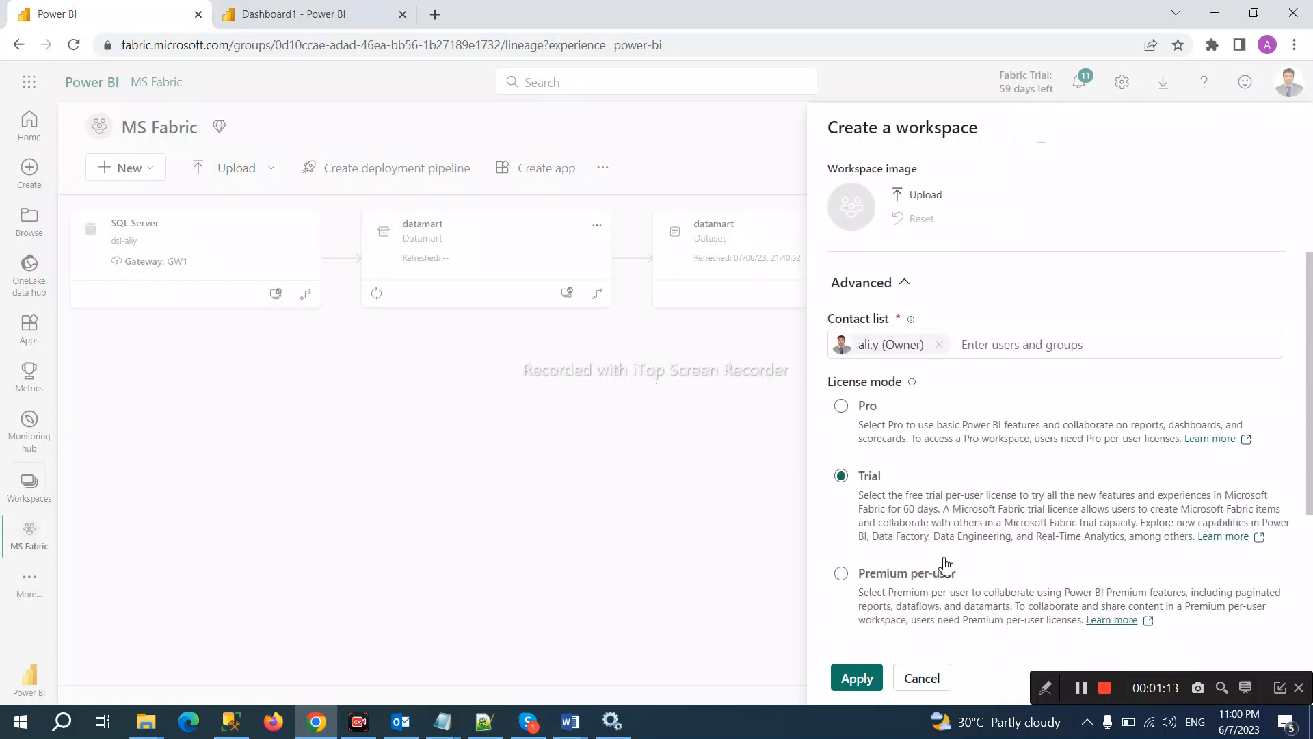
scroll(944, 563, down, 3)
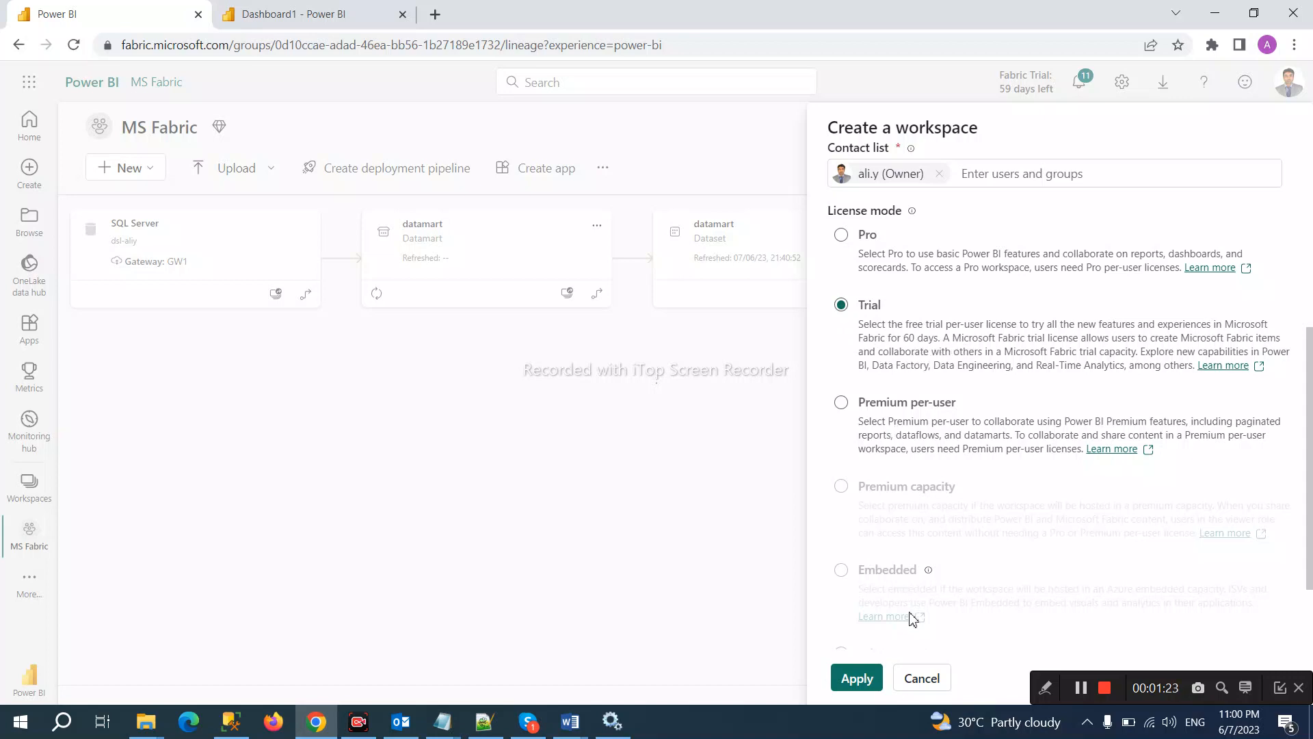
click(860, 679)
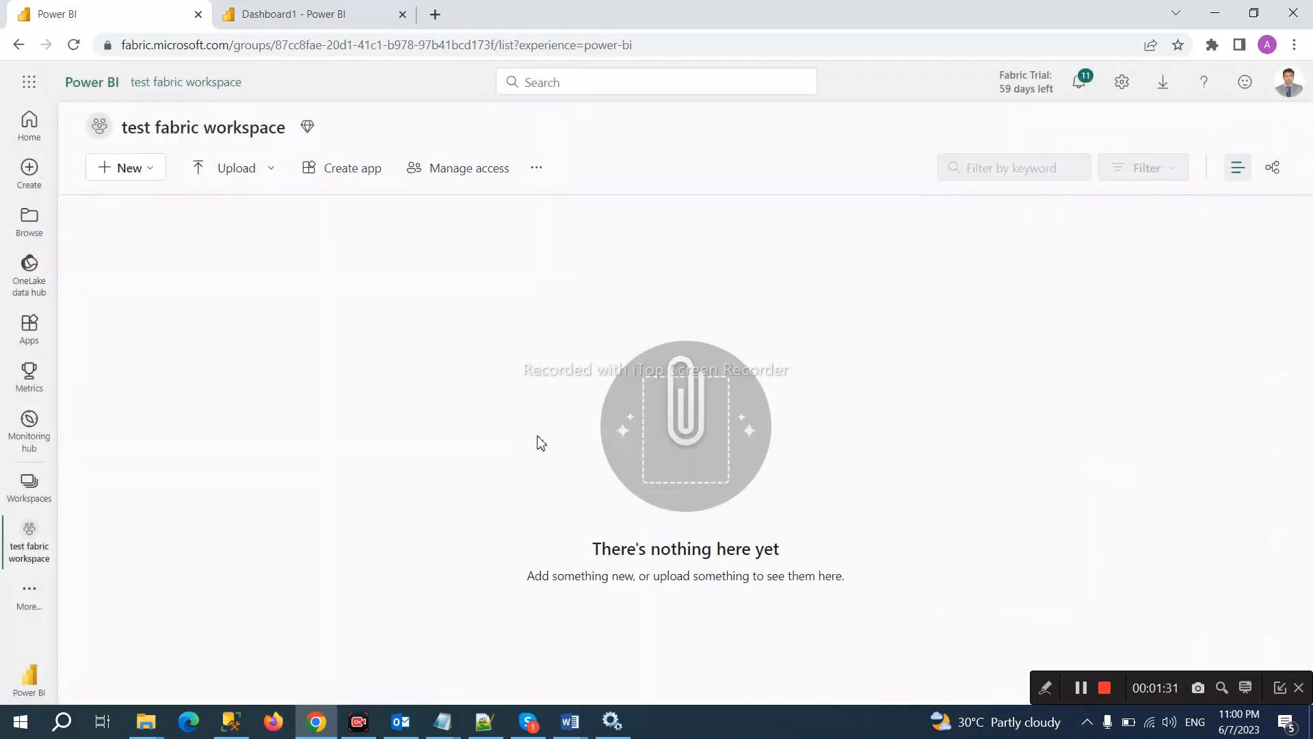
Step: From New > Show all, scroll to the Power BI section and choose the Datamart item
click(155, 178)
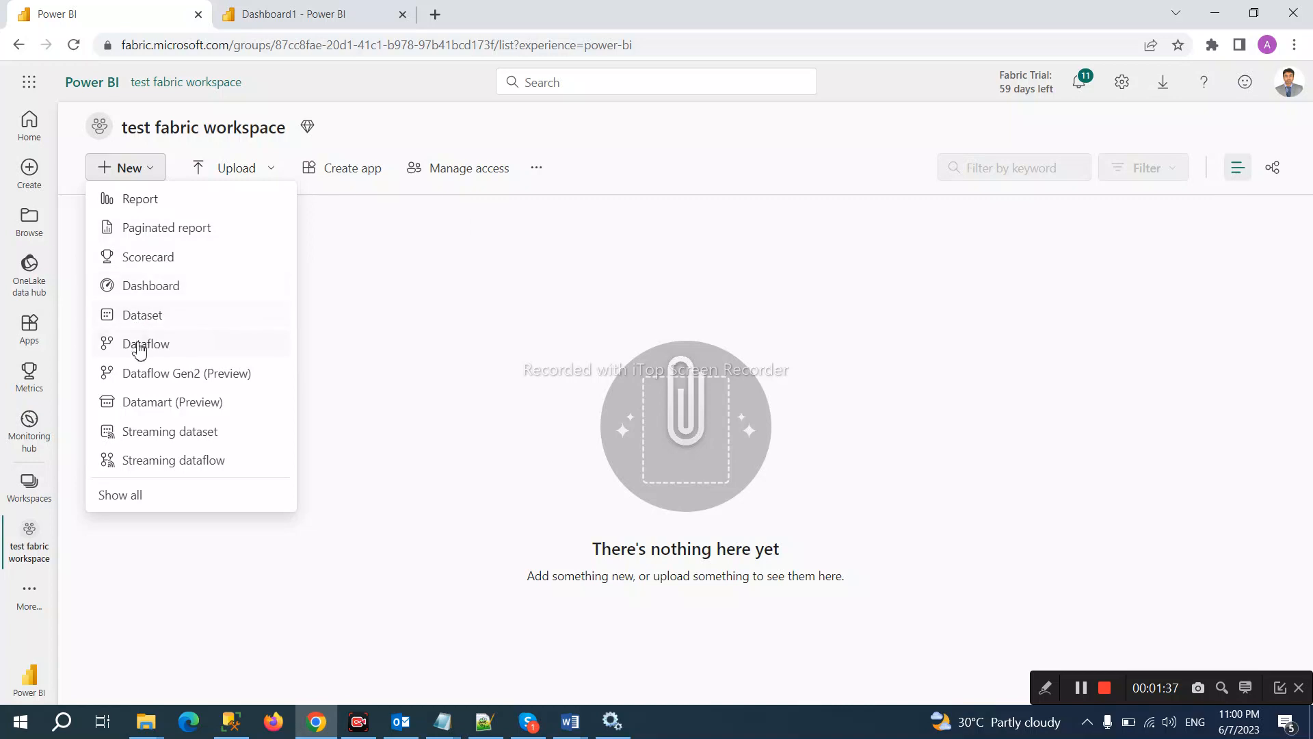
click(136, 504)
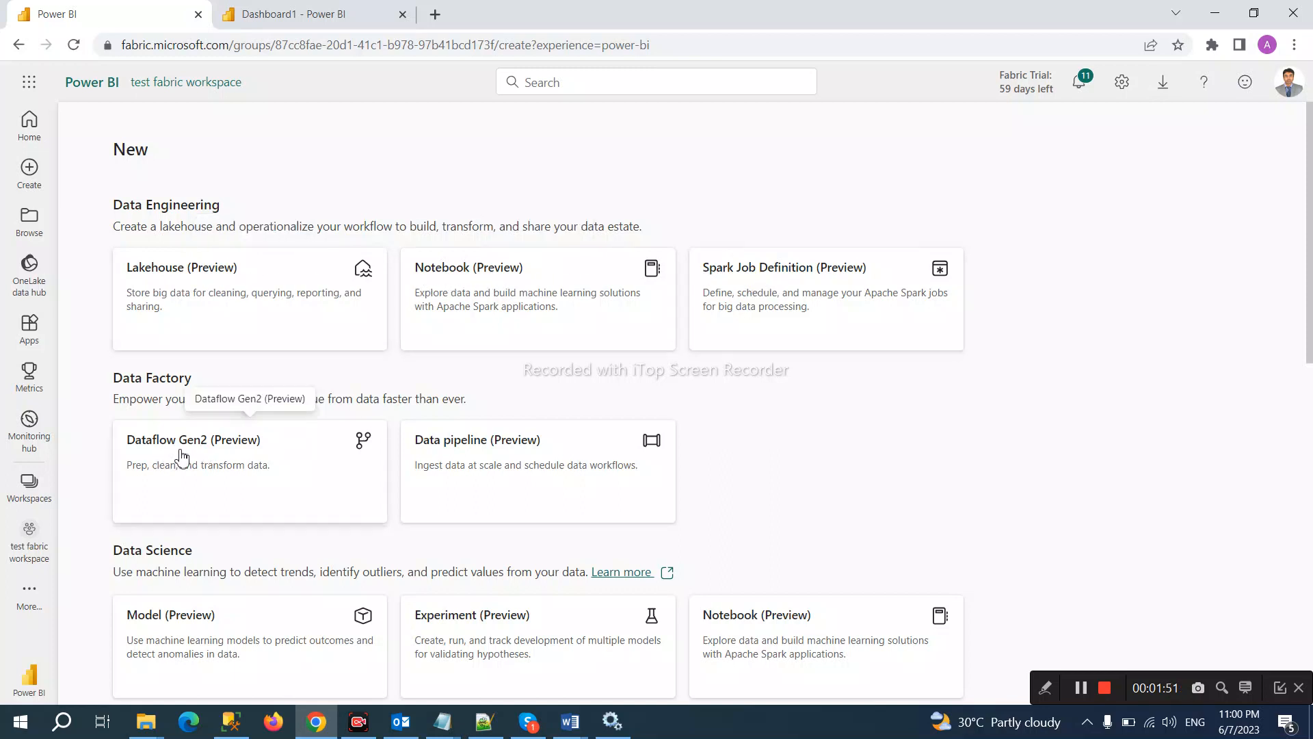
scroll(507, 475, down, 3)
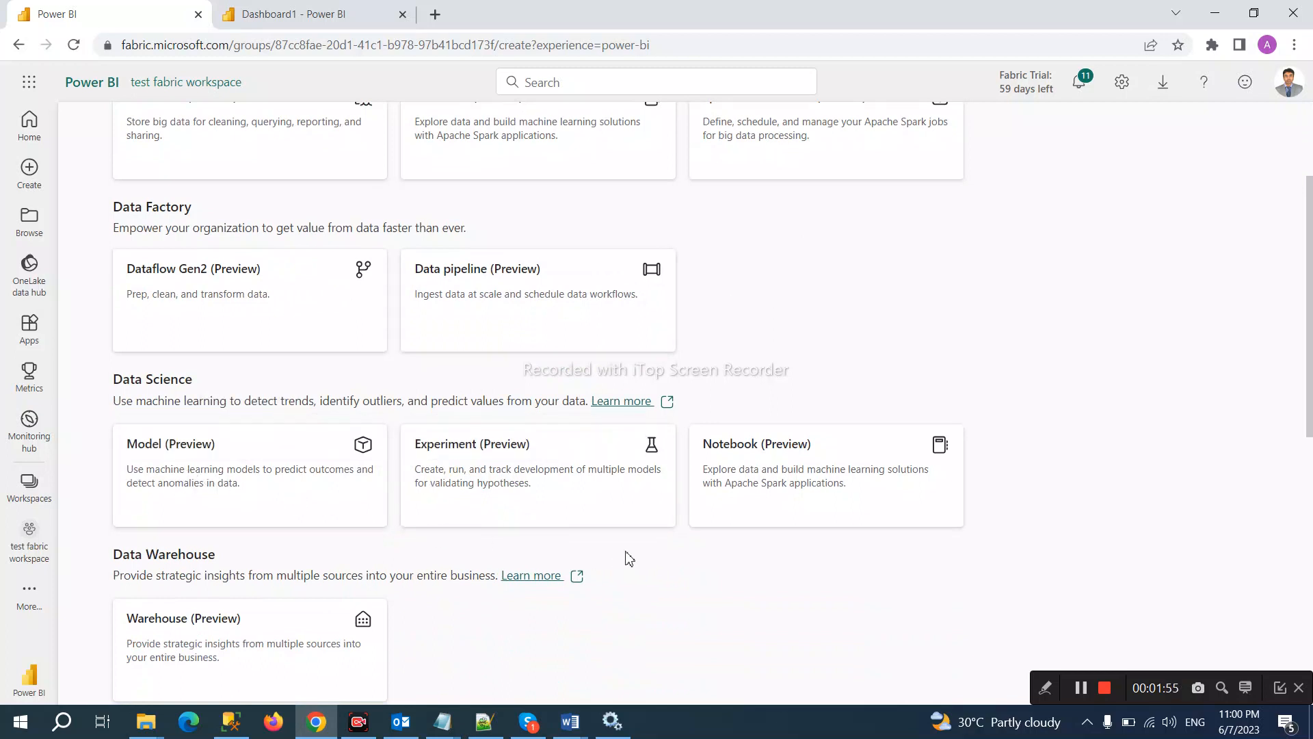
scroll(781, 526, down, 3)
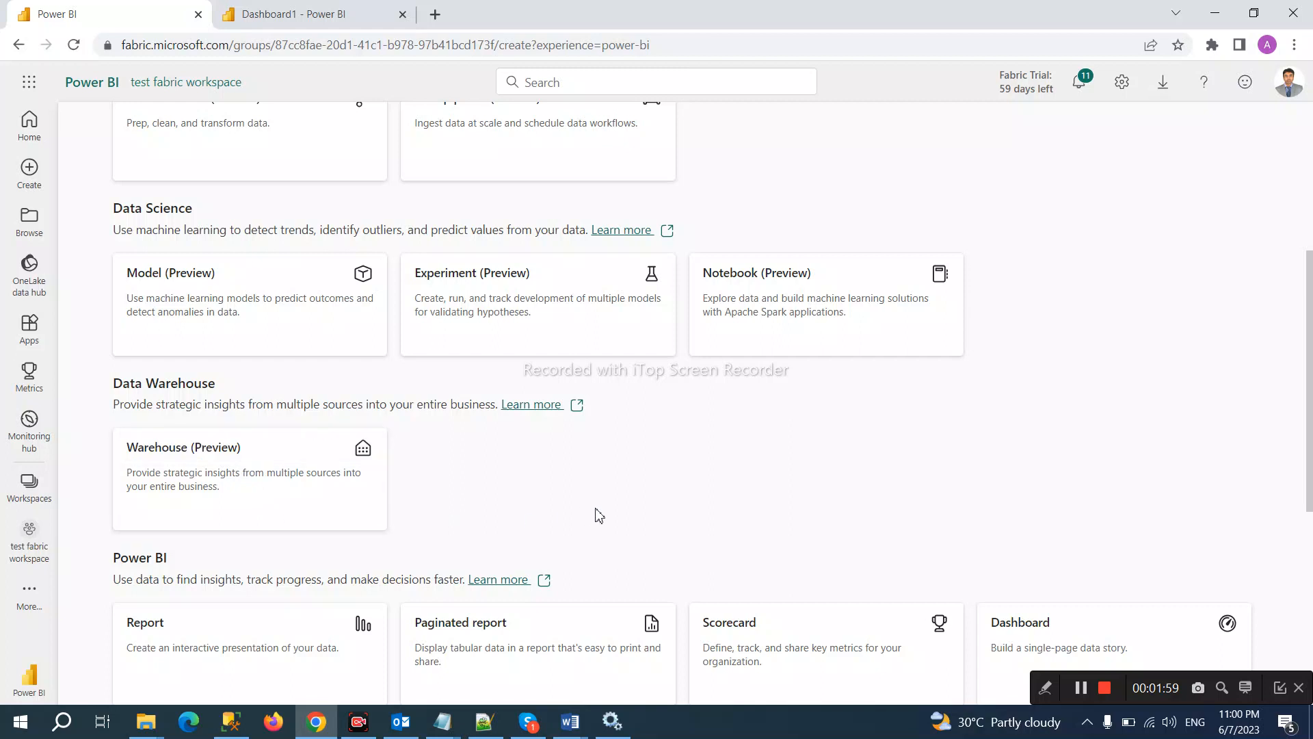
scroll(598, 516, down, 3)
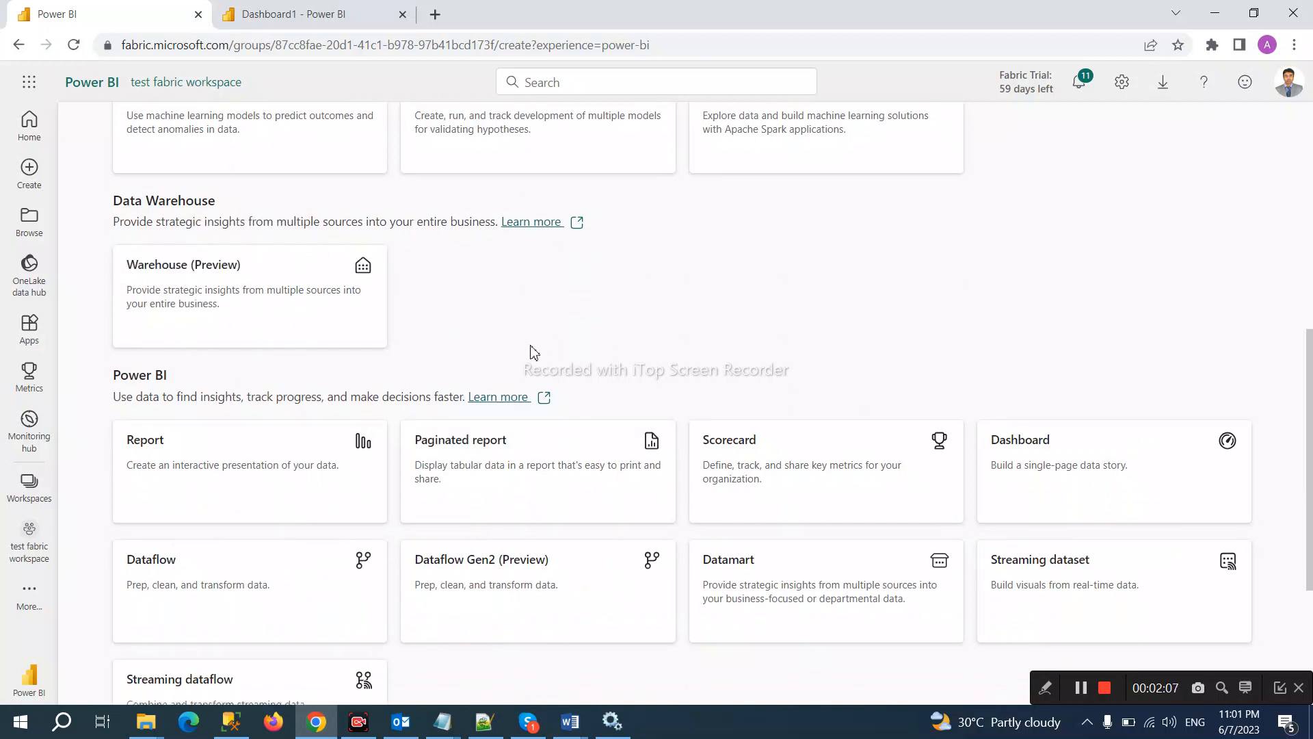
scroll(532, 353, down, 1)
scroll(534, 354, down, 2)
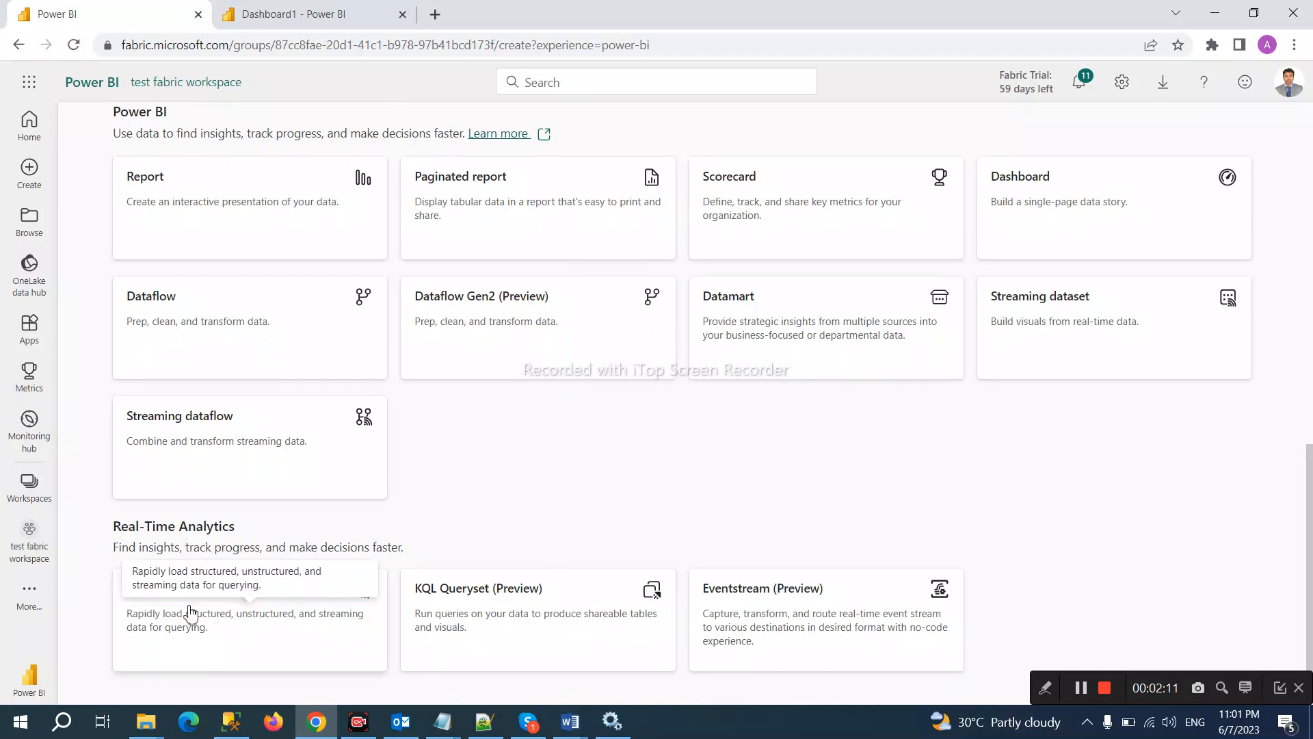
drag(1151, 686, 804, 723)
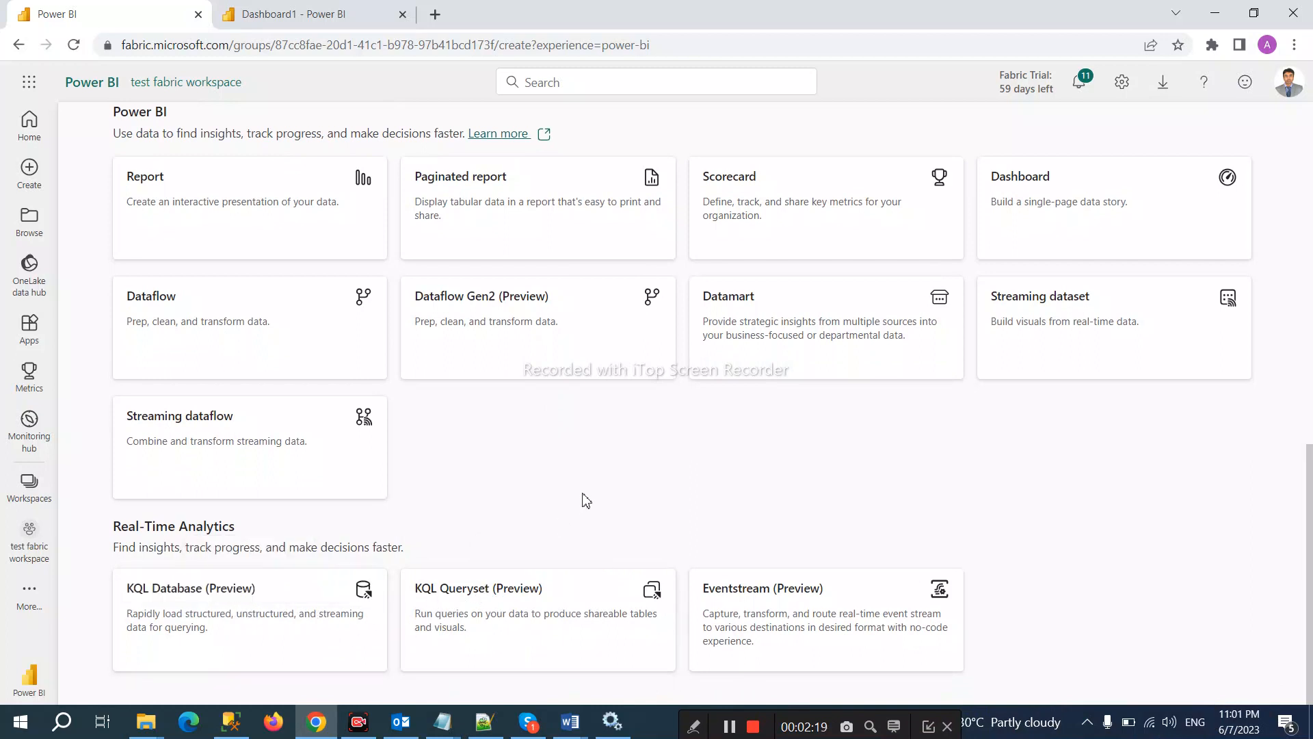
scroll(587, 500, up, 1)
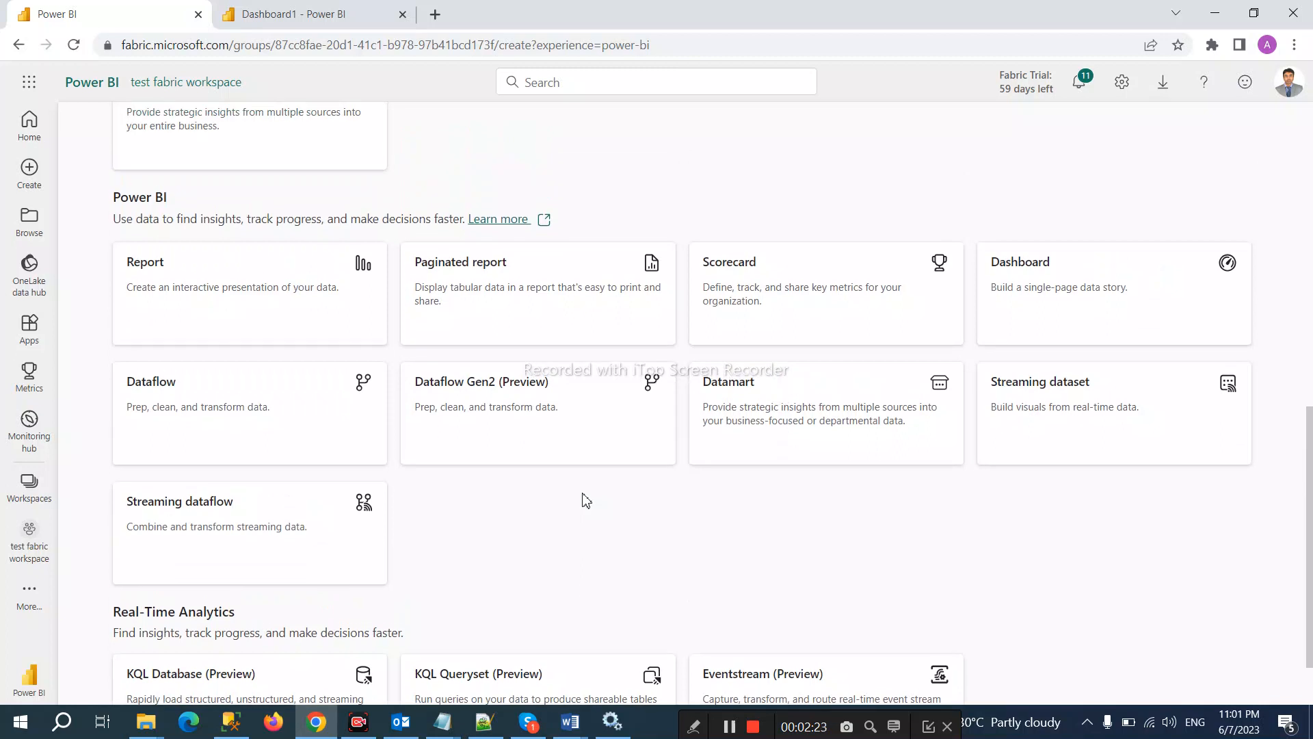
click(743, 417)
Step: Name the new datamart 'test datamart' and create it
click(609, 393)
text(m)
text(y)
key(BackSpace)
key(BackSpace)
text(test datamart)
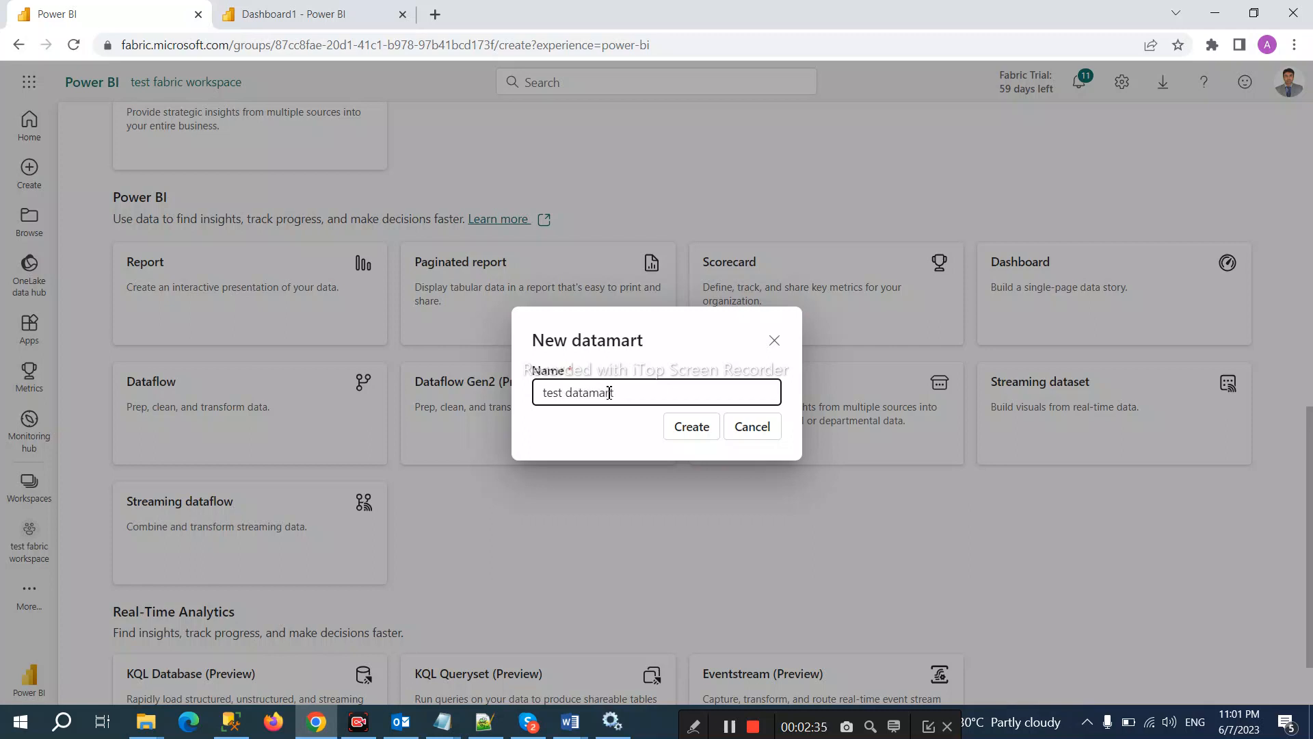
click(683, 427)
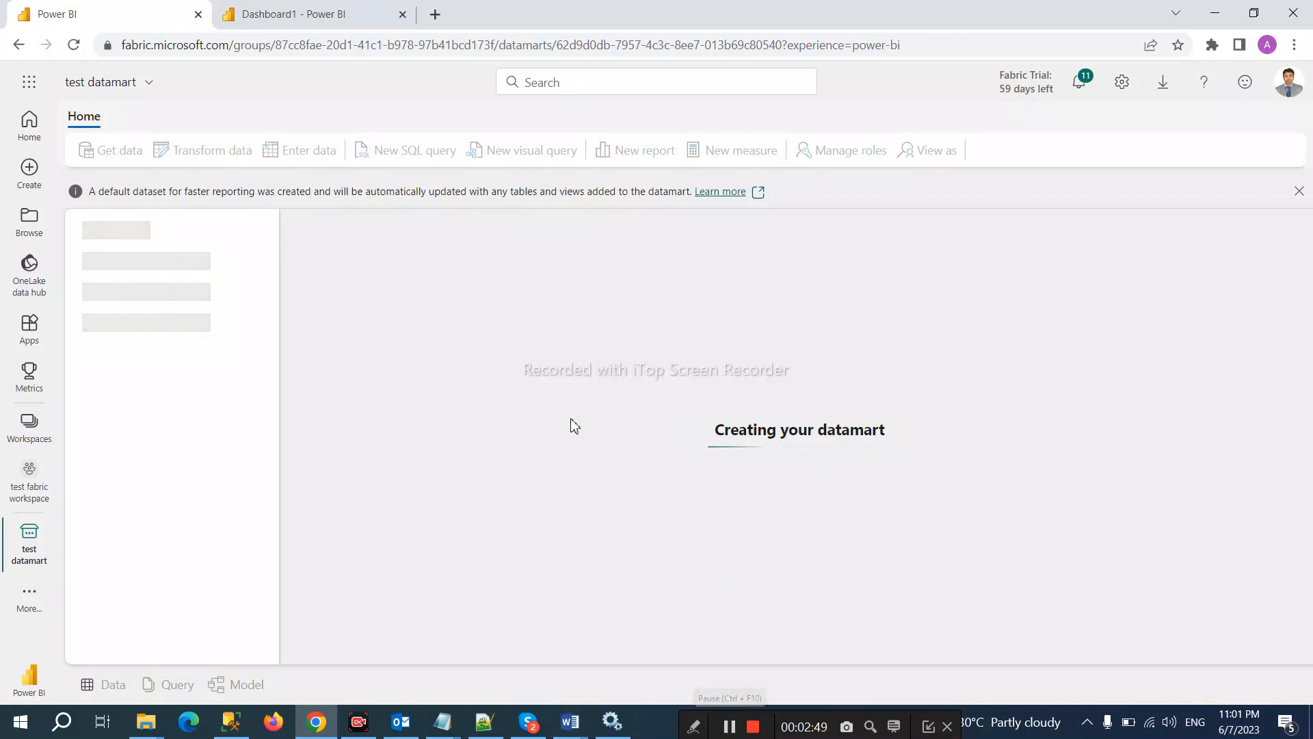
Step: Wait for provisioning and open test datamart's Start building your datamart page
click(730, 727)
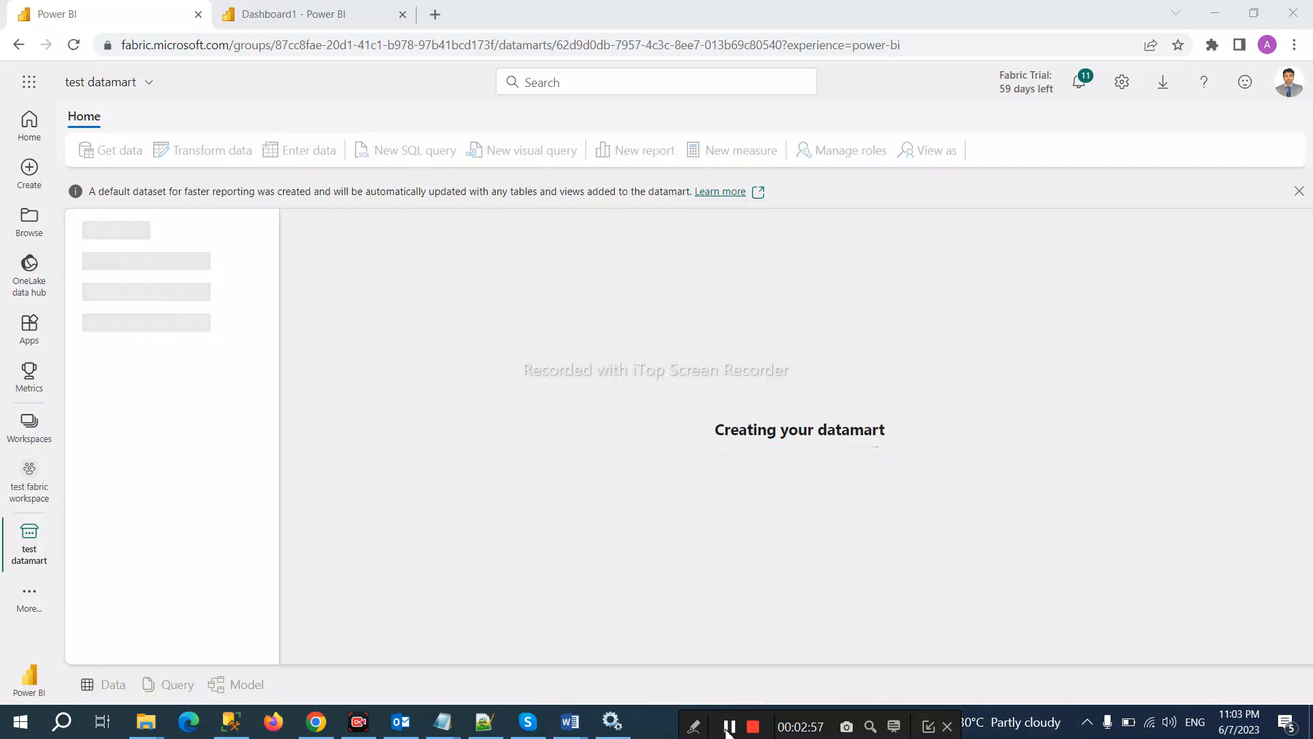
click(729, 726)
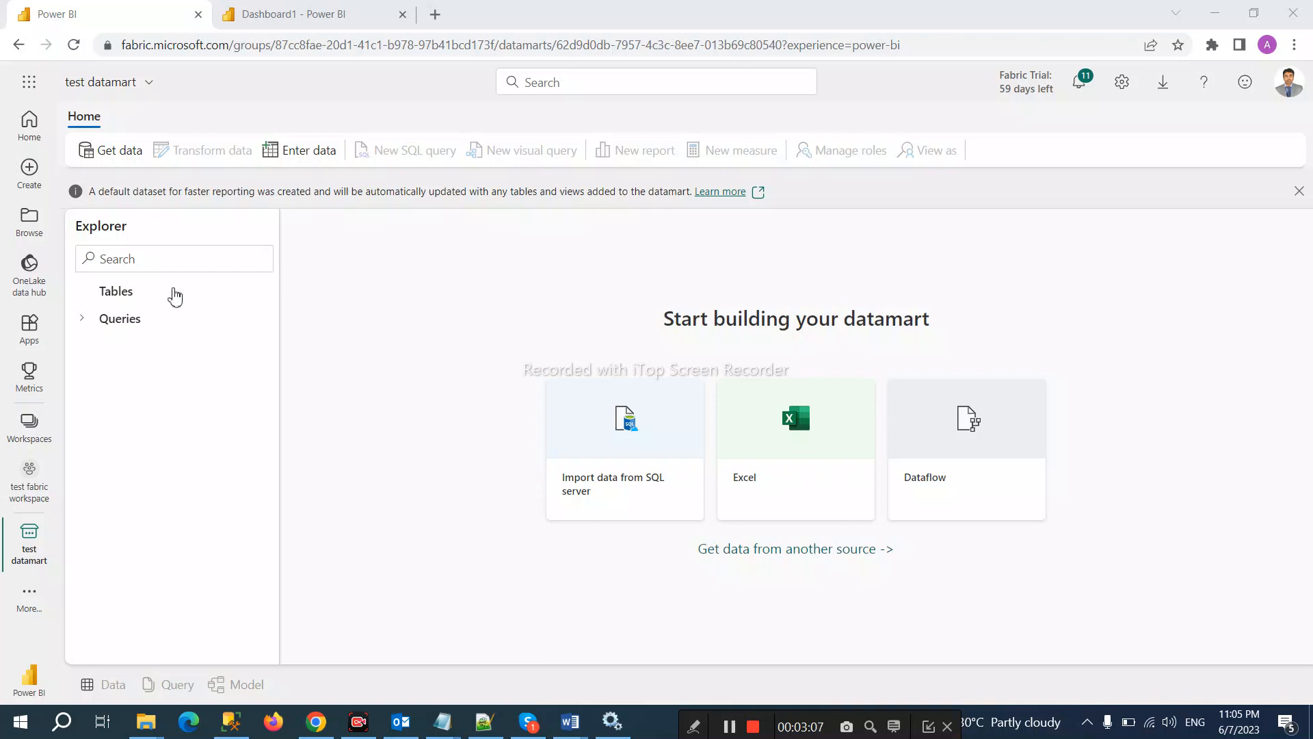
click(119, 298)
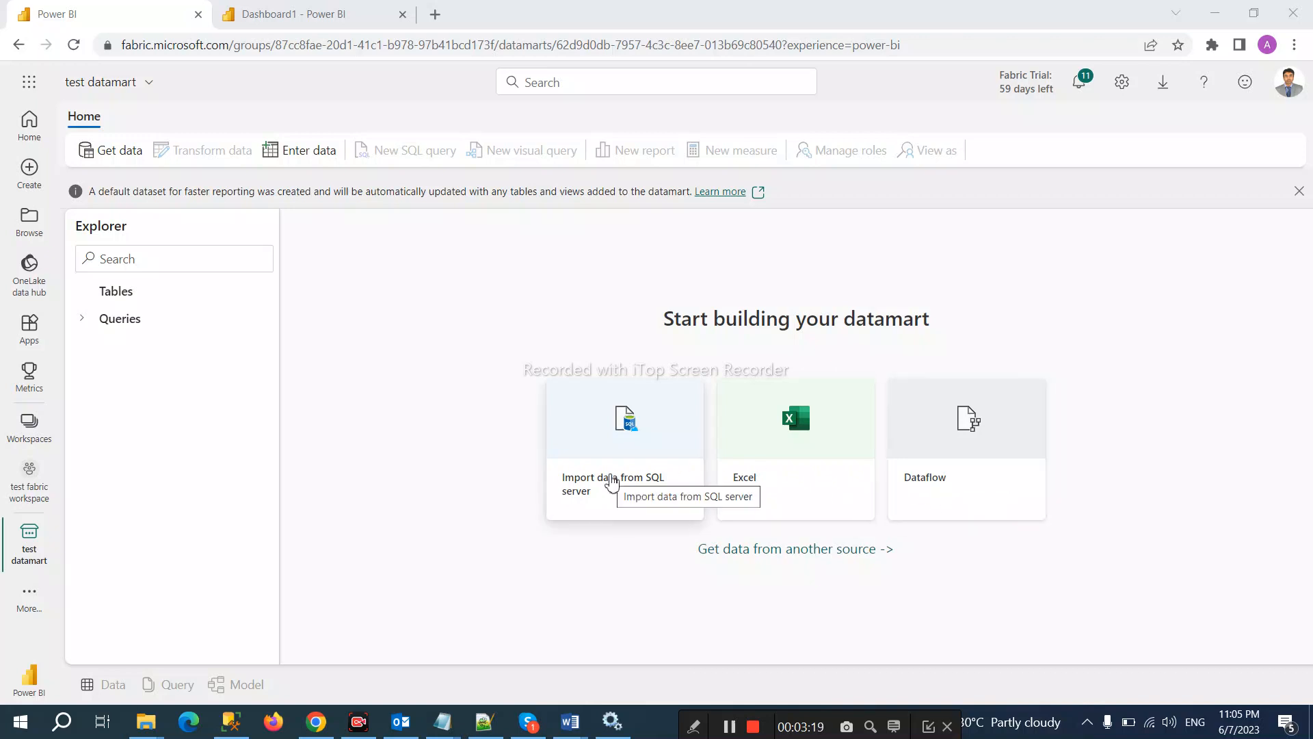
Step: Import from SQL Server DSL-ALIY via the dsl-aliy GW1 gateway connection and edit its credentials
click(612, 482)
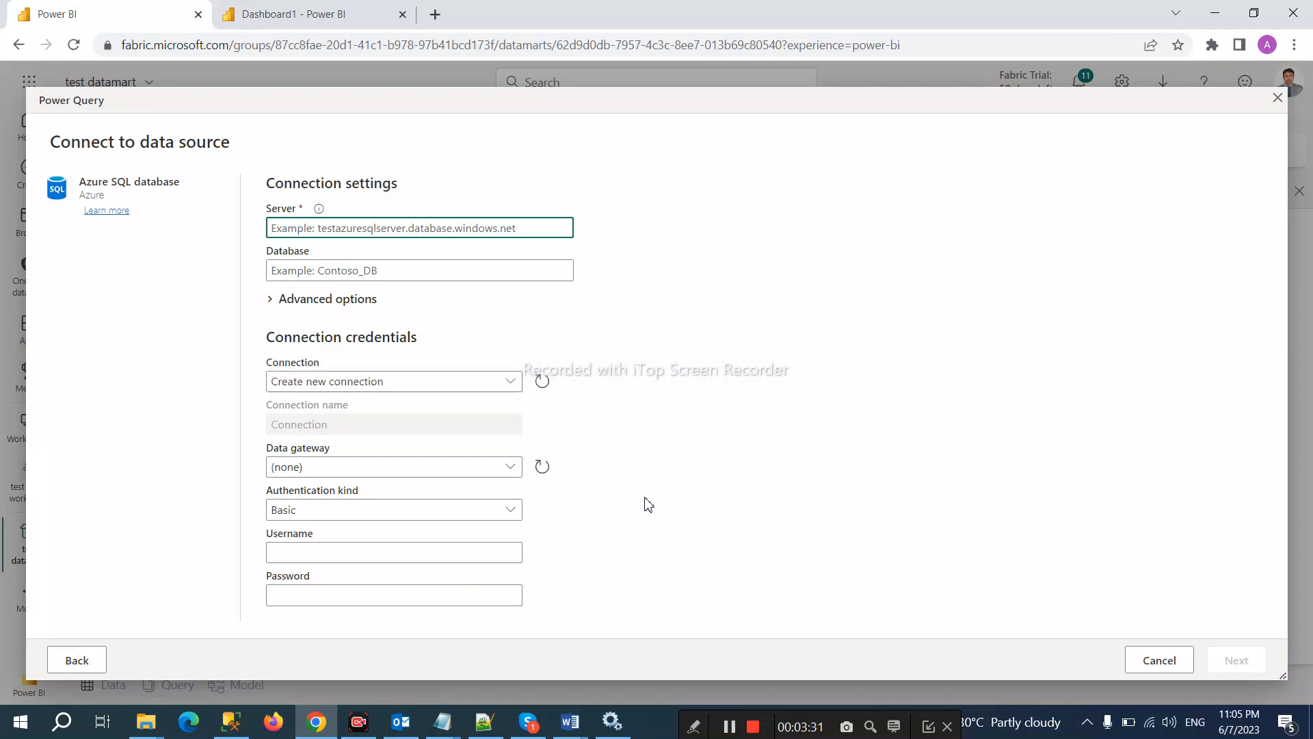
text(DS)
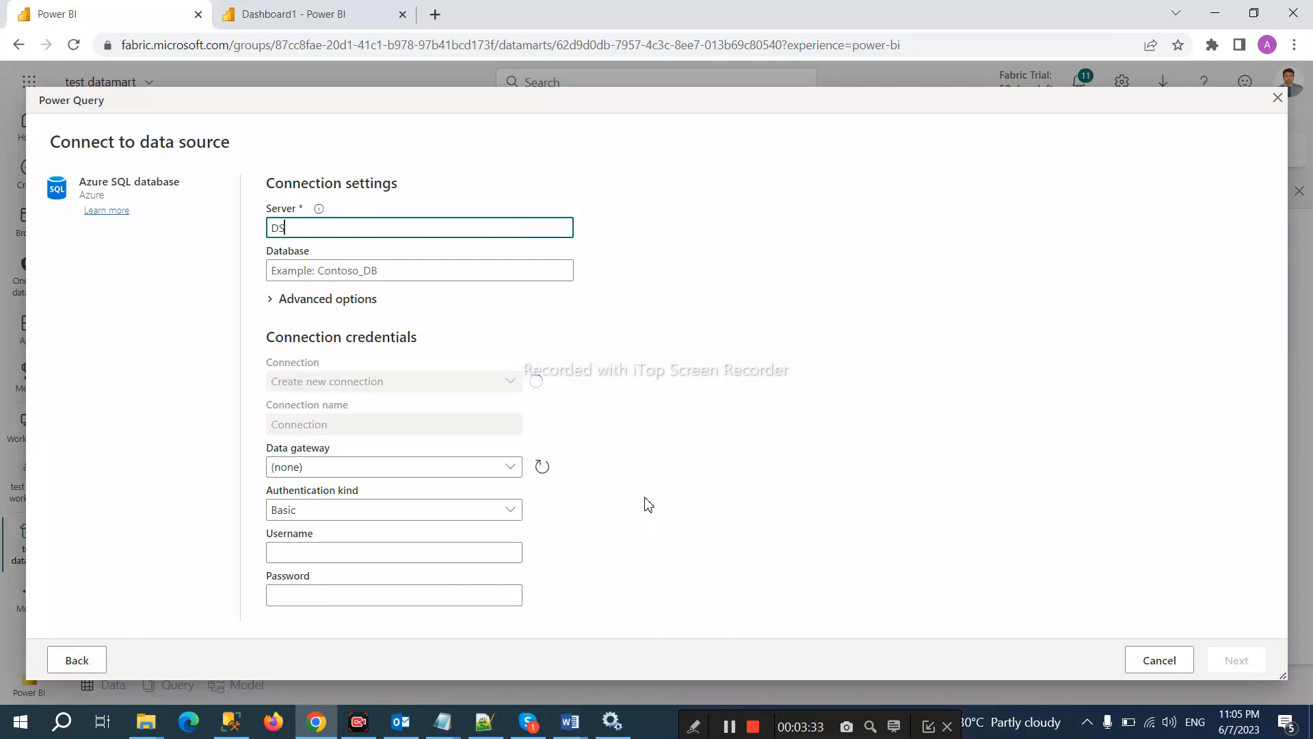
text(L-)
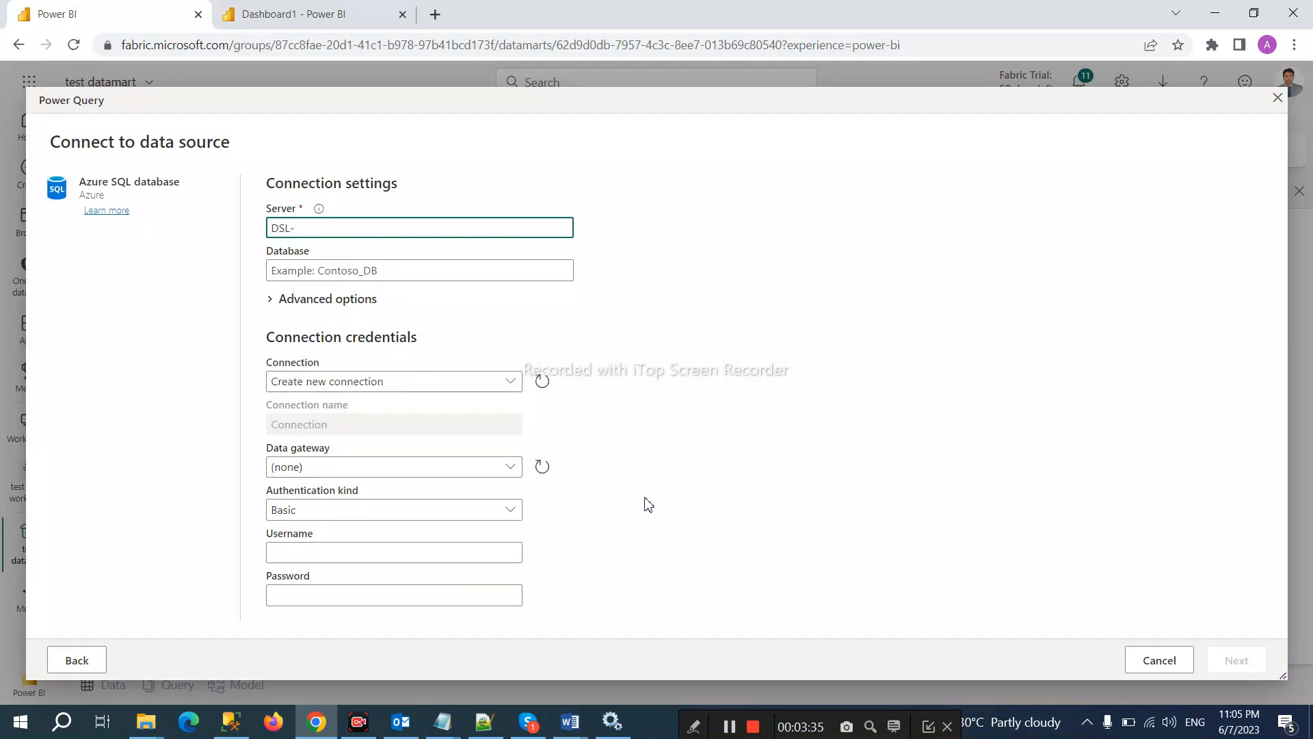
text(ALIY)
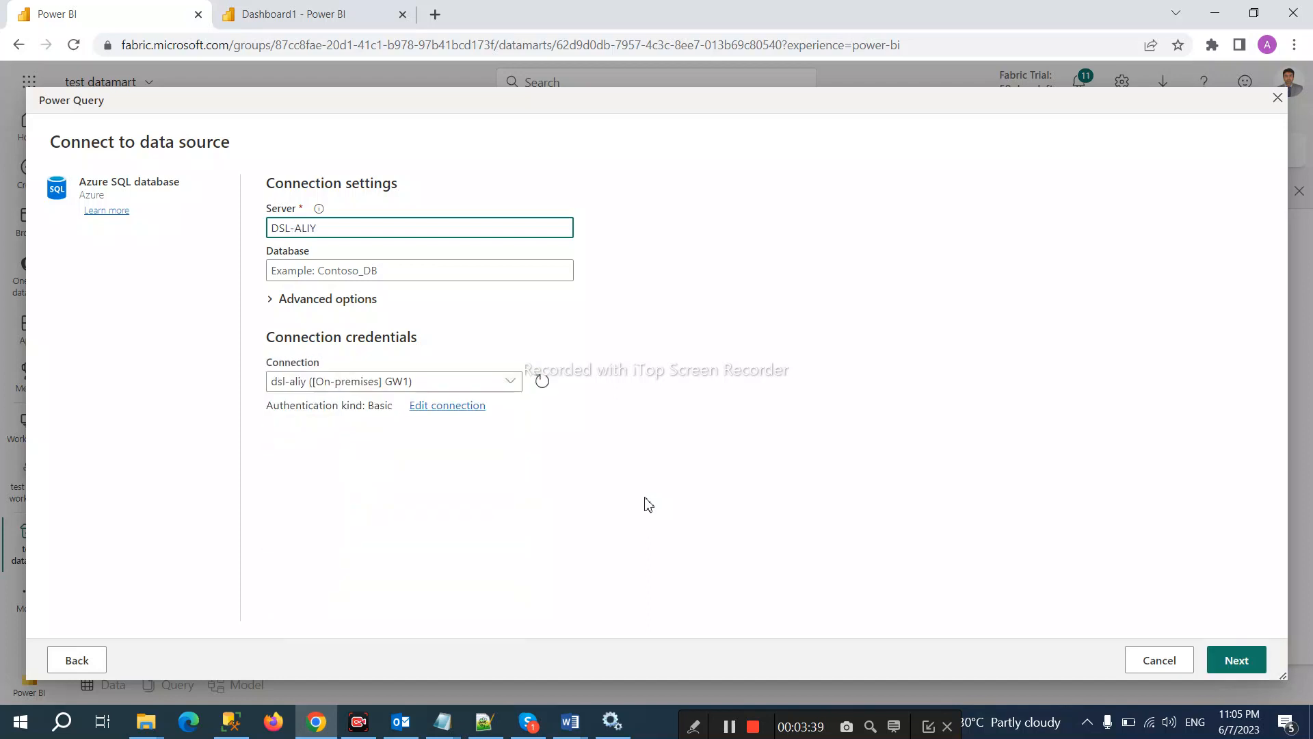
click(511, 385)
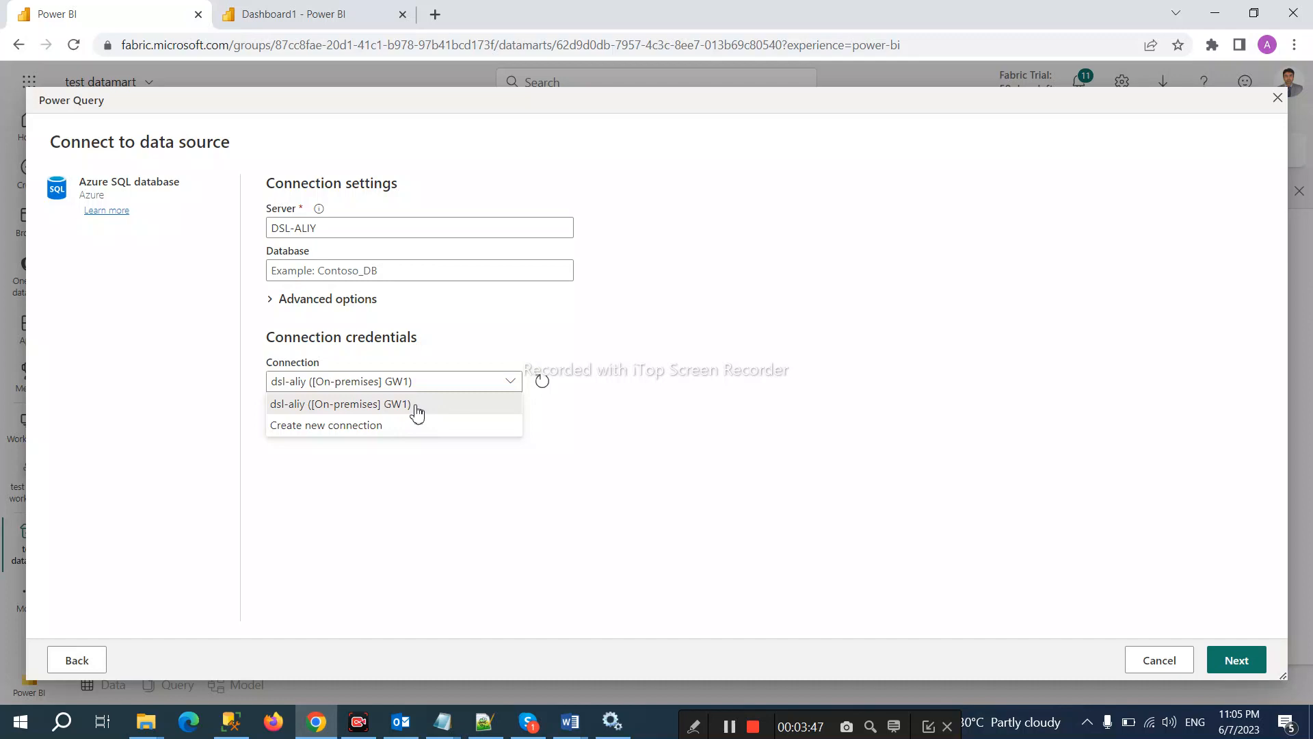
click(885, 440)
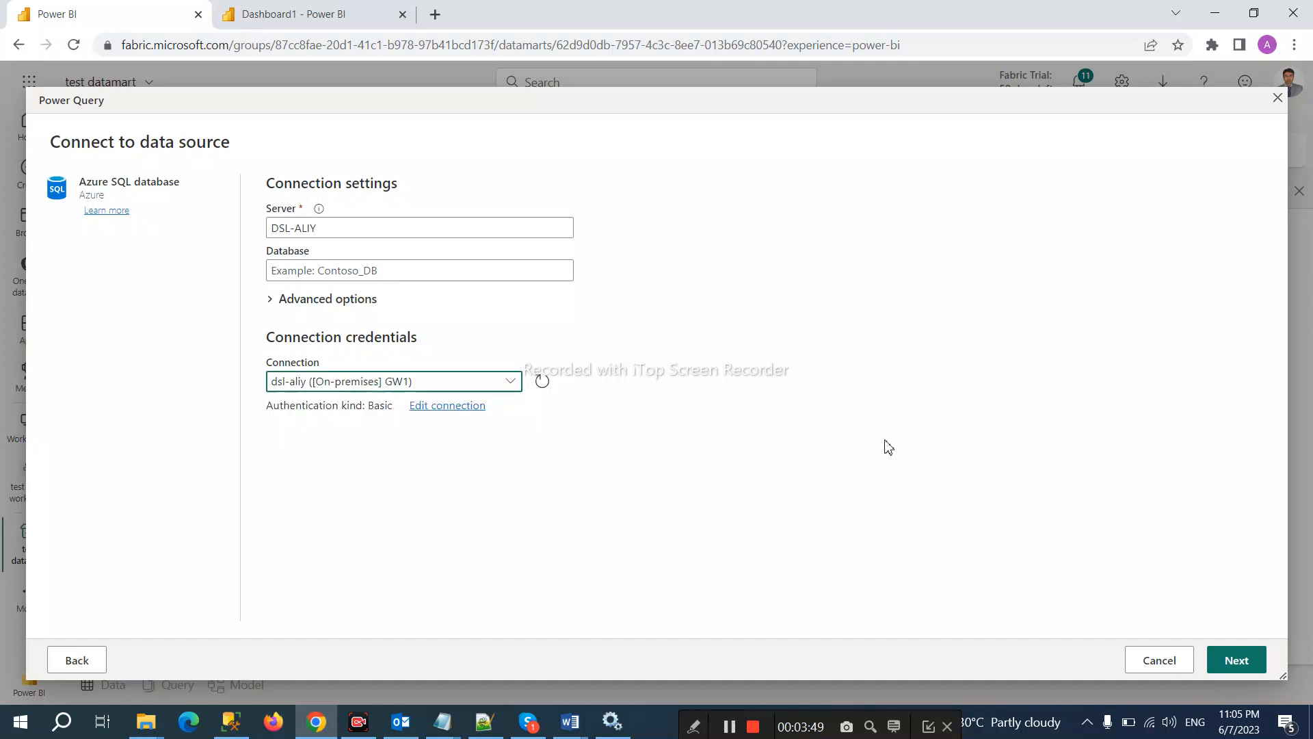
click(454, 407)
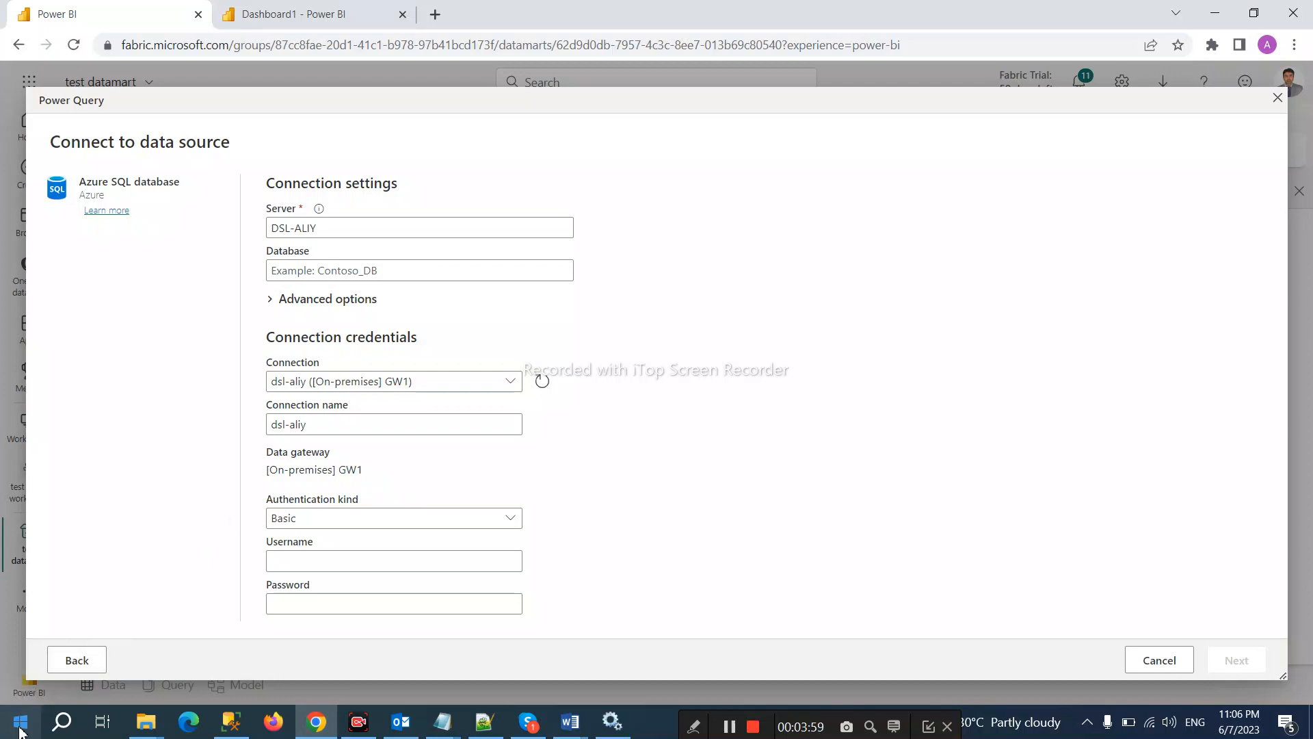
click(615, 723)
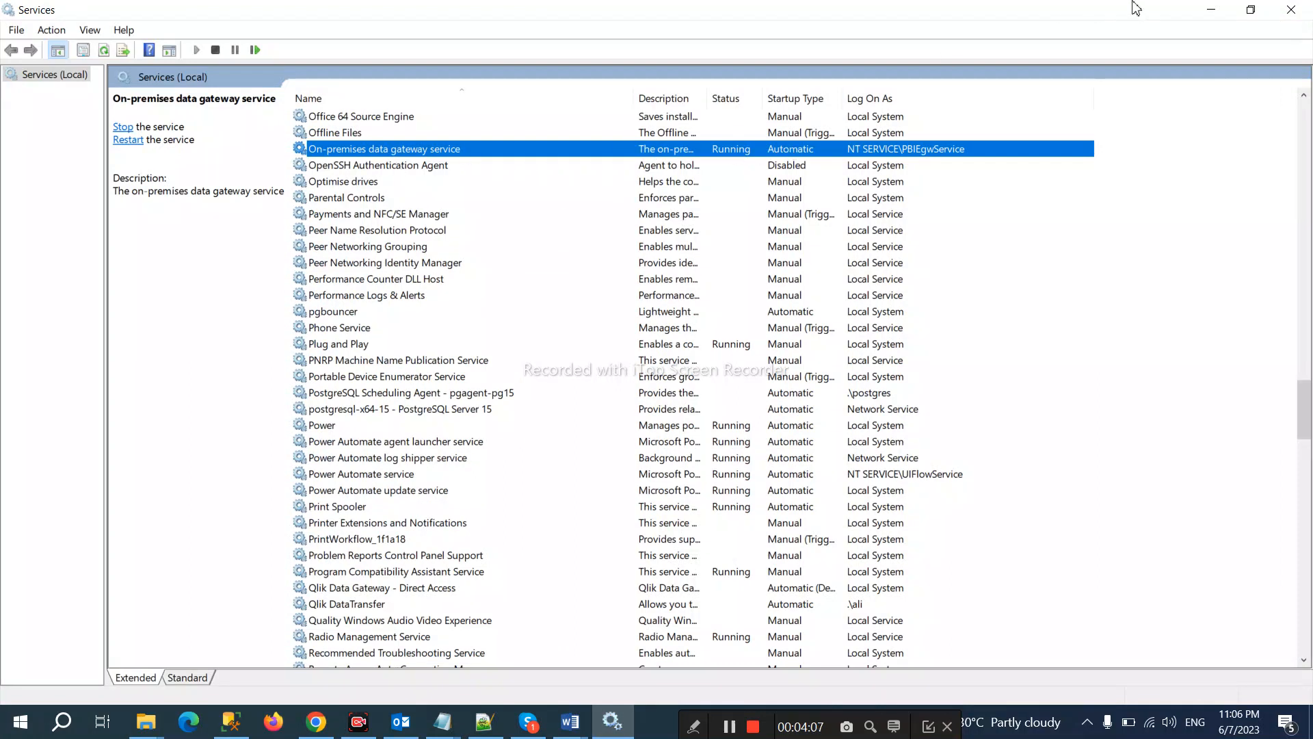
click(1211, 10)
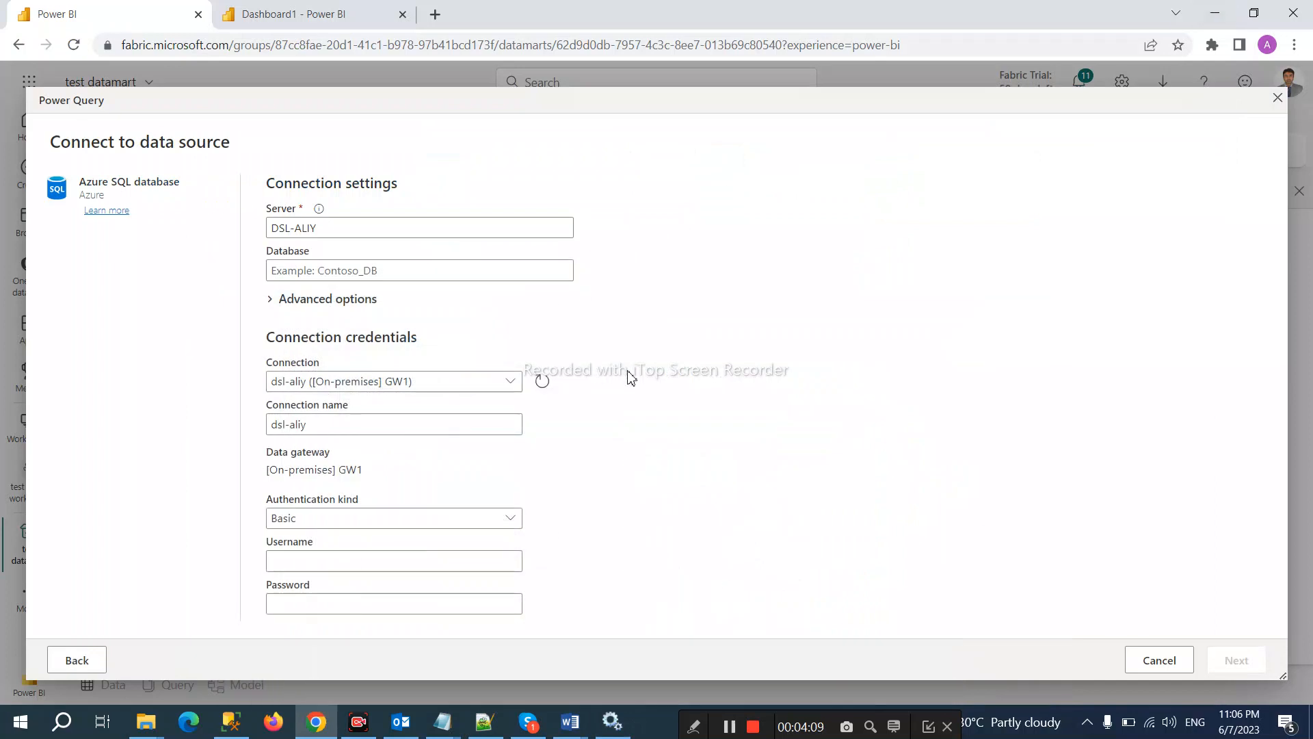
Step: Enter the SQL login username and password, keeping Basic authentication
click(306, 564)
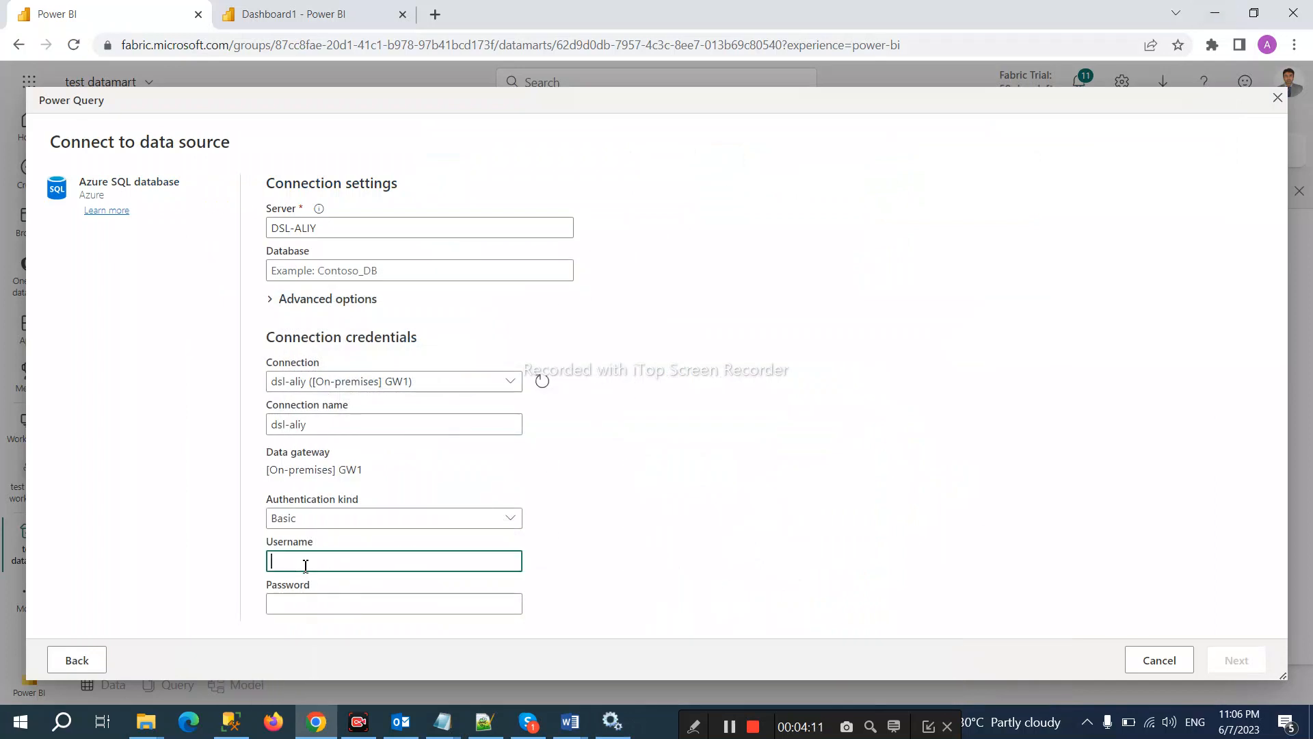
text(sa)
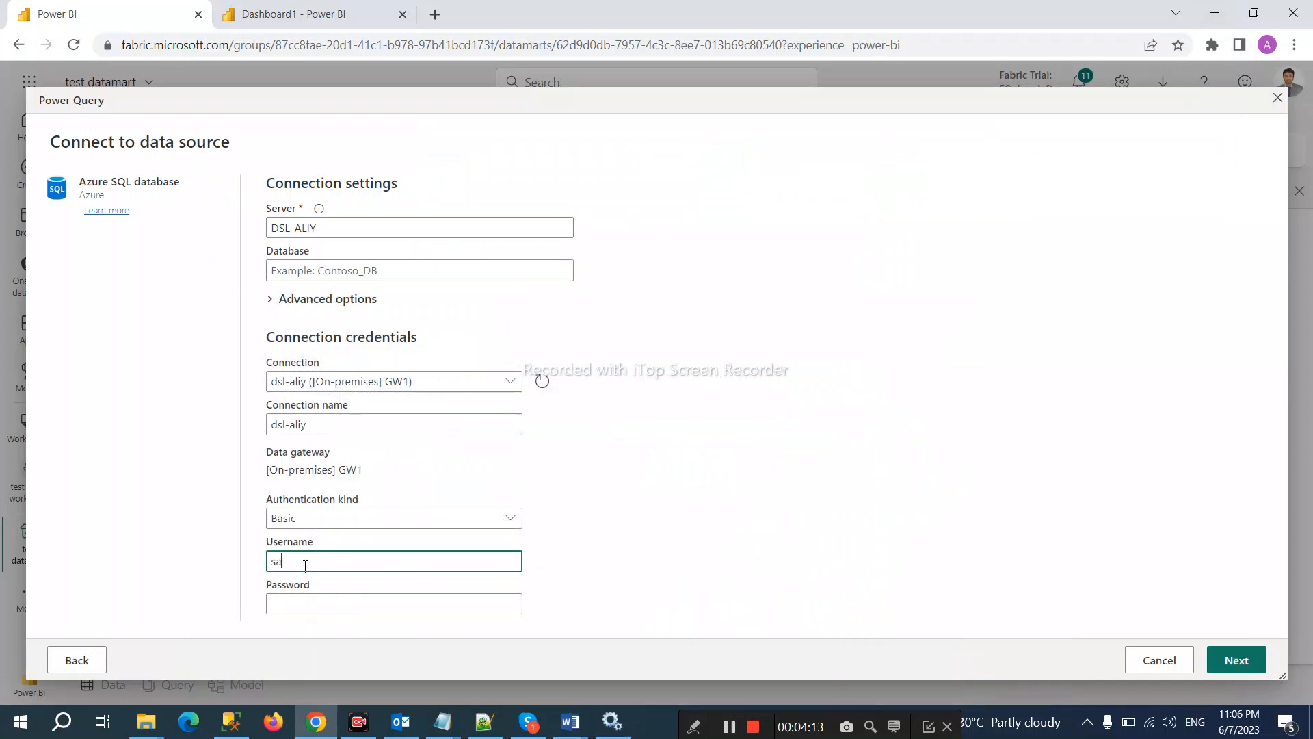
key(Tab)
text(••)
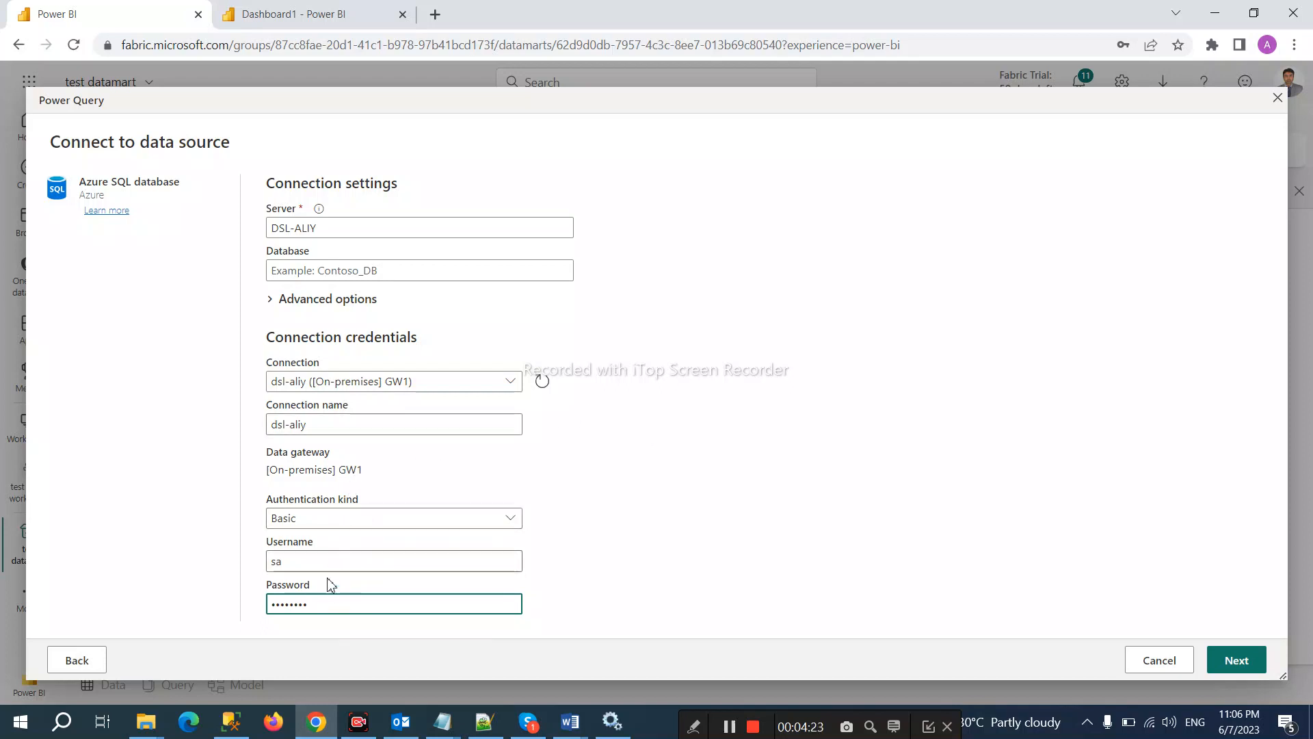
click(474, 522)
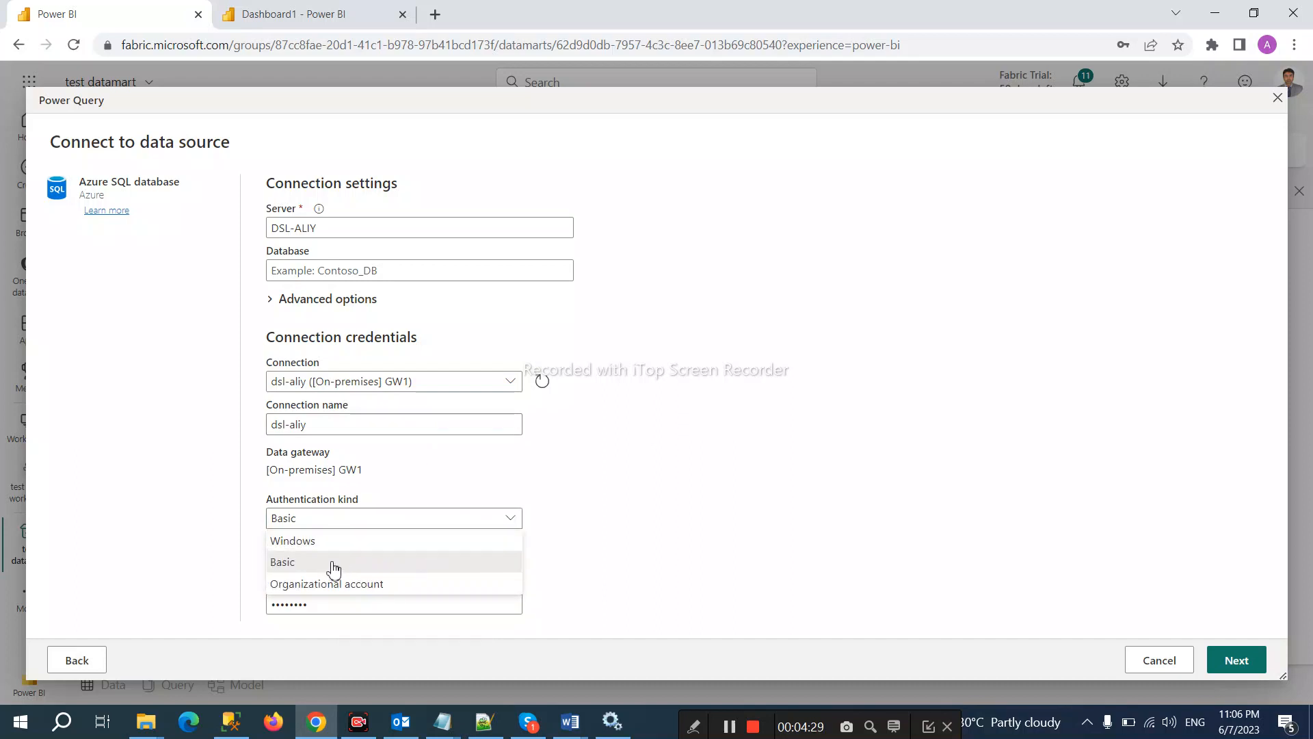
click(308, 563)
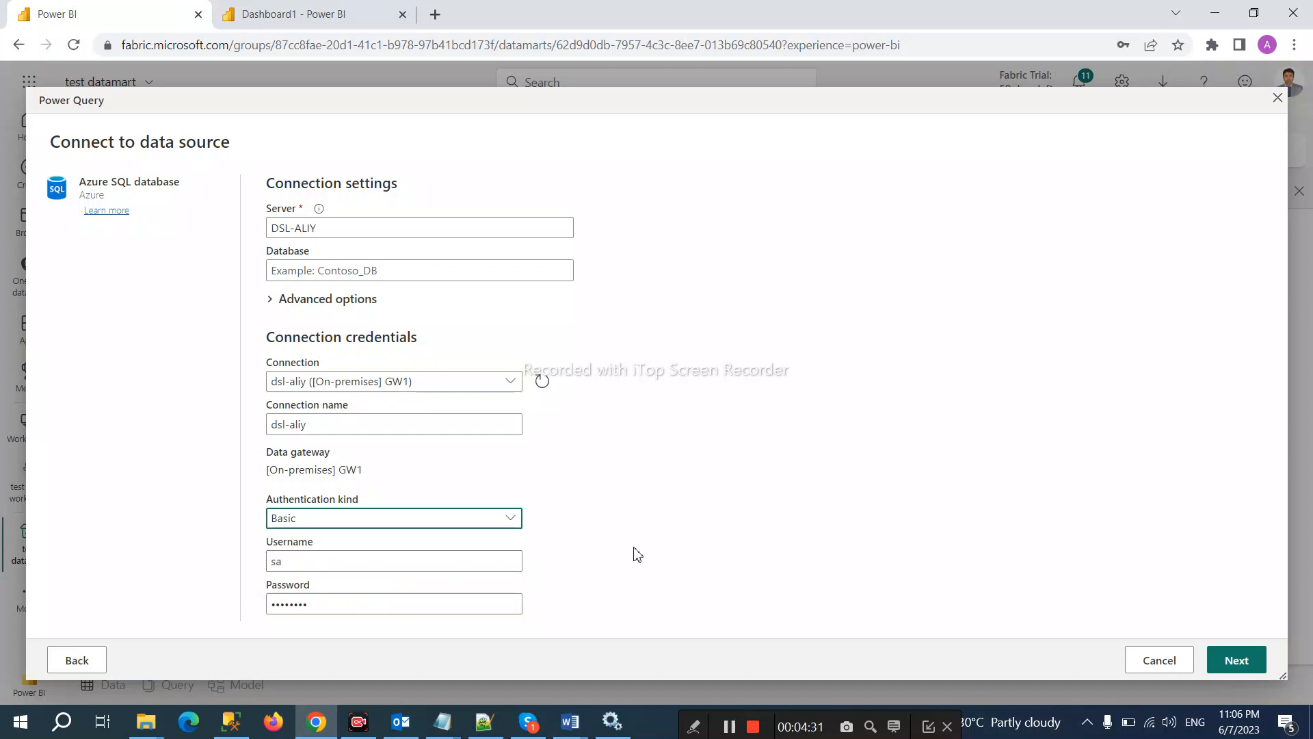
Step: Look up the AdventureWorksDW2019 database name in SSMS, leaving the Database field blank
click(367, 273)
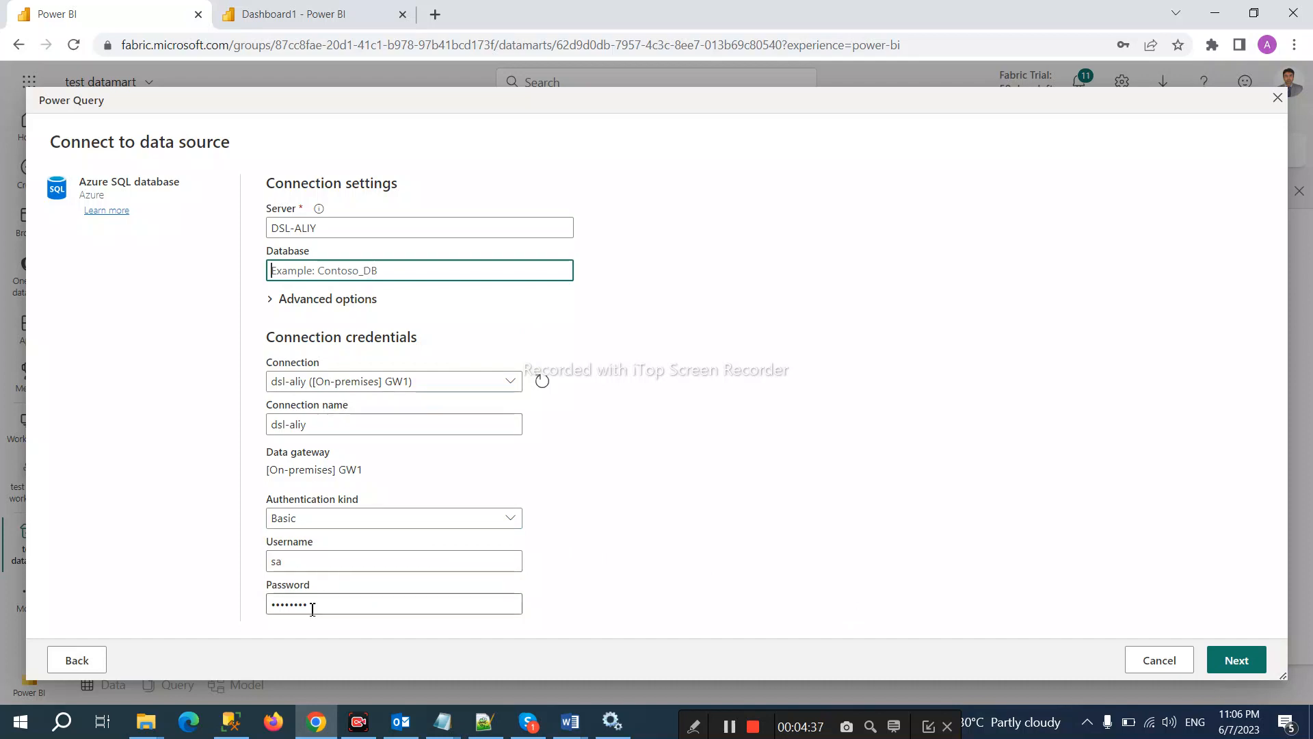
click(230, 722)
scroll(286, 335, up, 7)
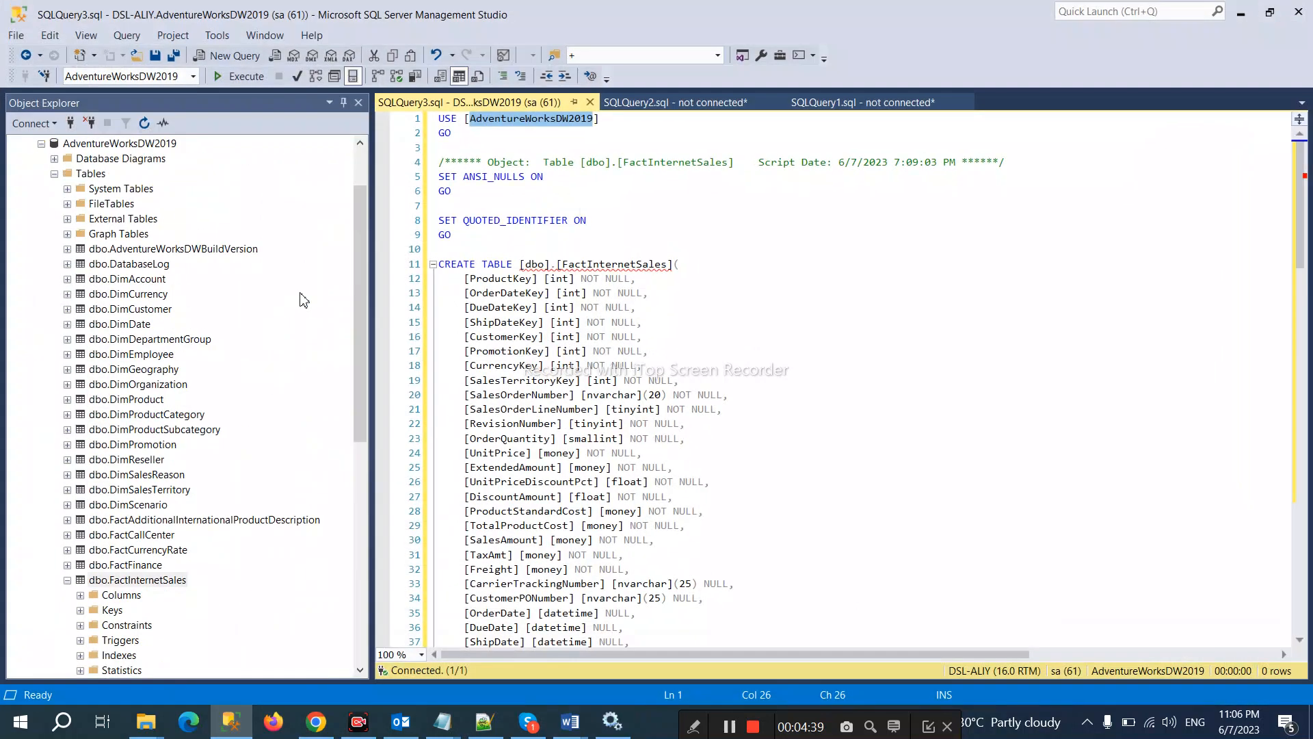
click(133, 224)
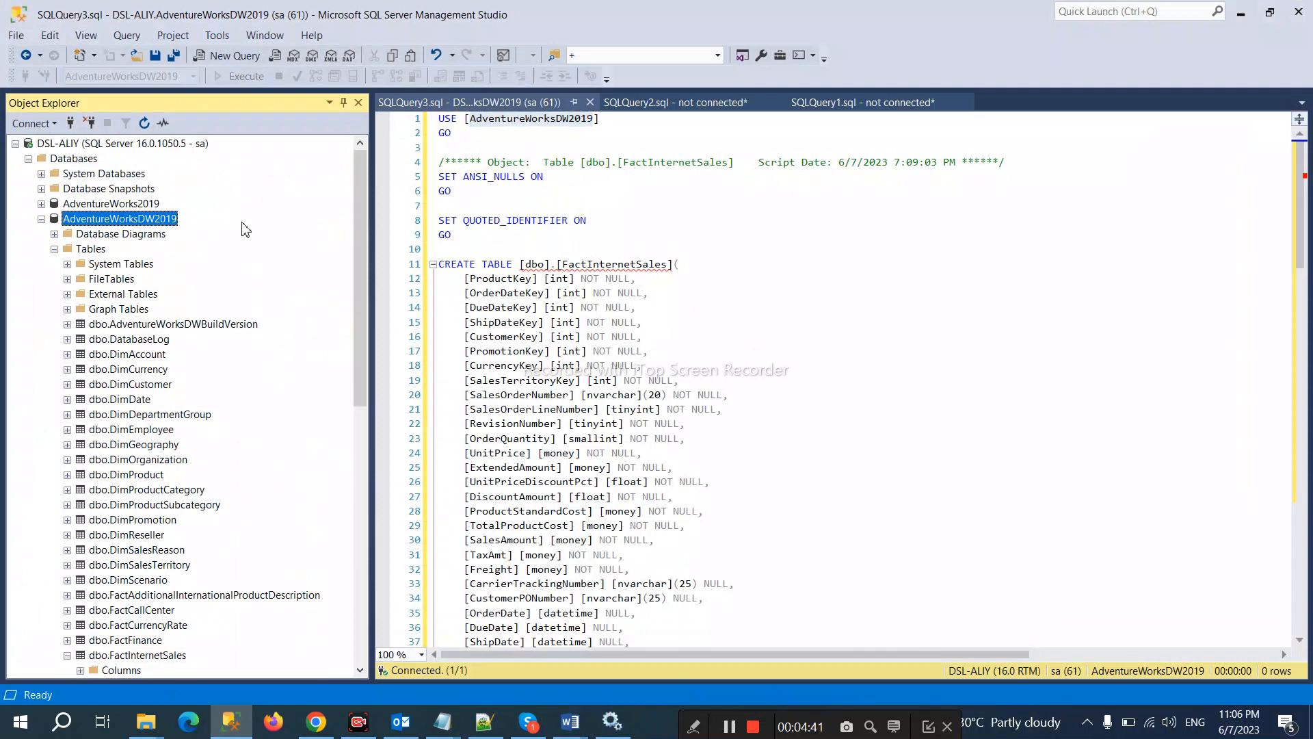
click(1234, 13)
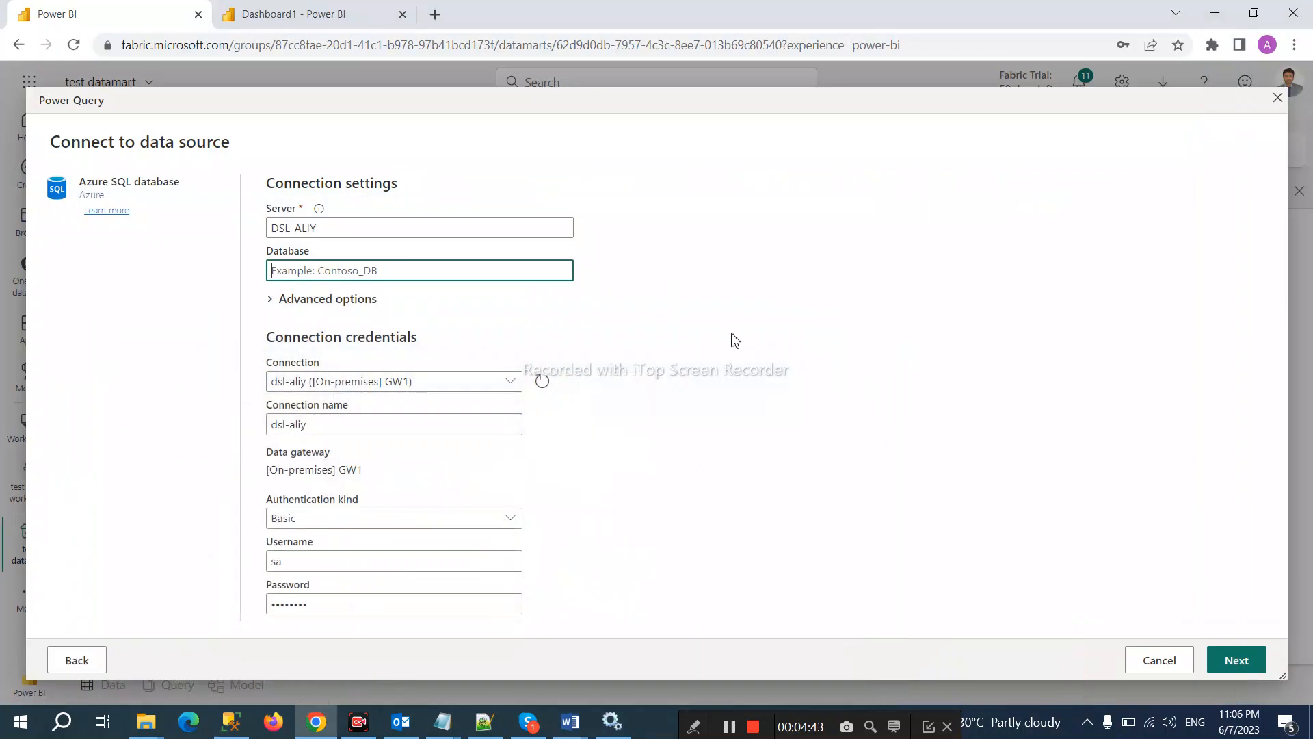
Step: Expand AdventureWorksDW2019, tick FactInternetSales and add its related tables for import
click(1228, 665)
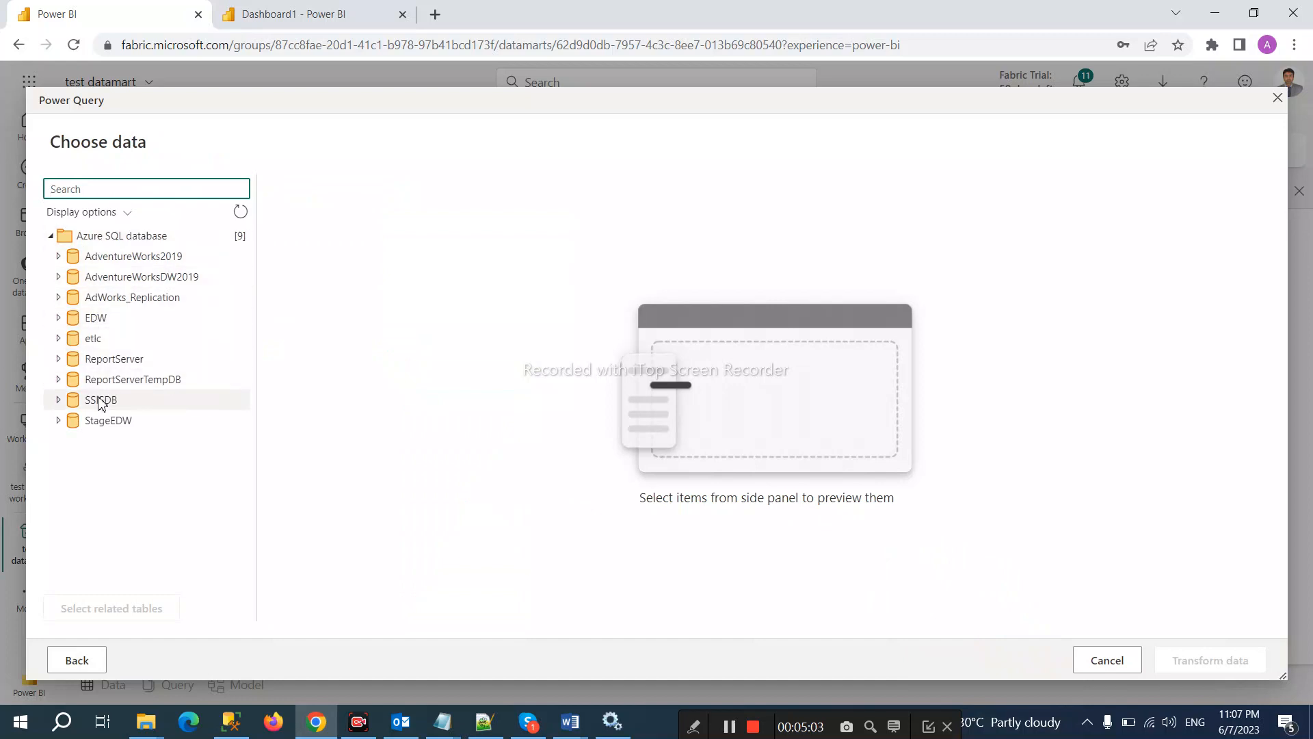
click(57, 277)
click(58, 277)
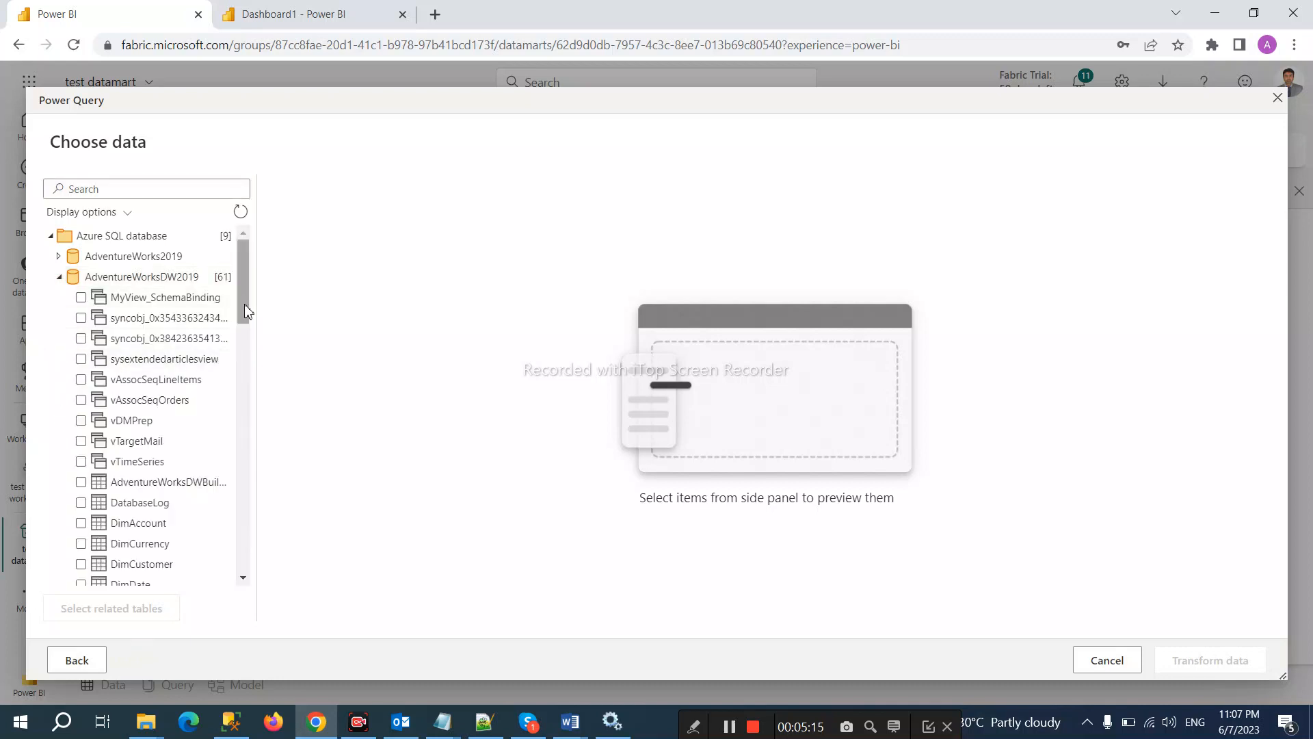
drag(246, 315, 245, 421)
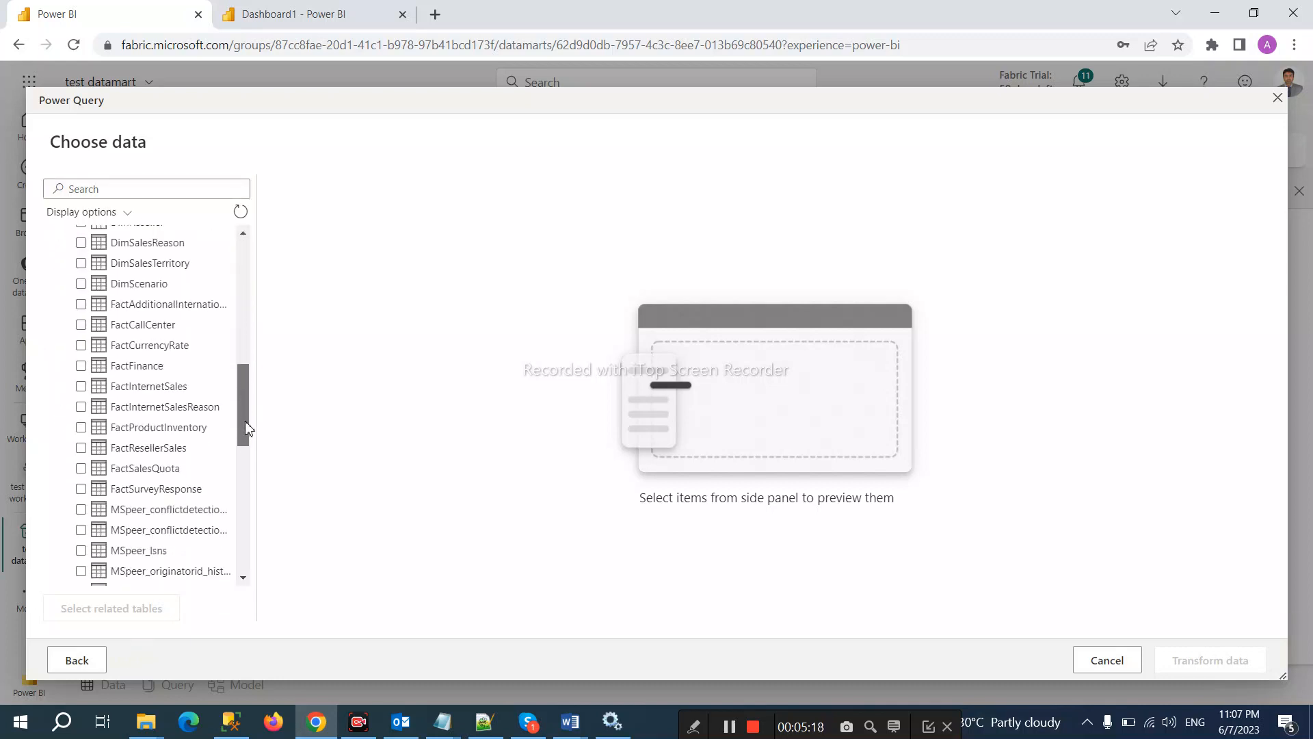
click(81, 387)
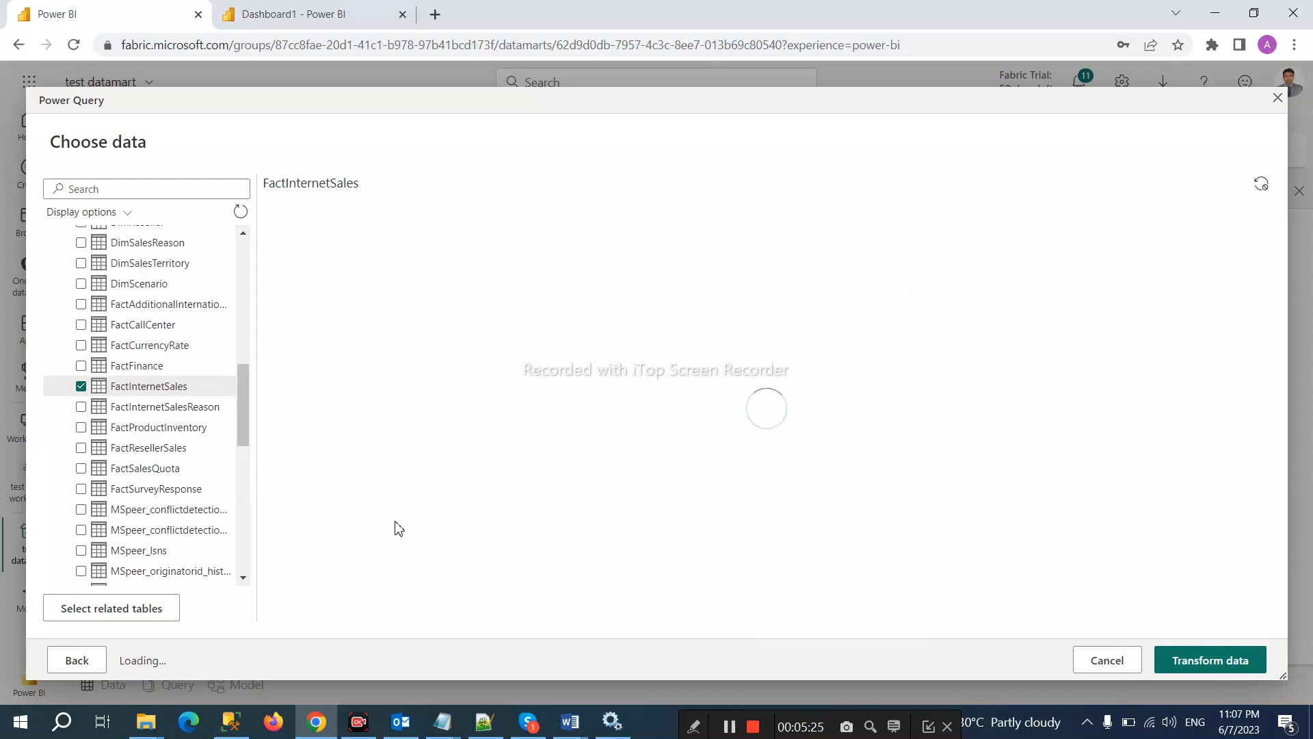
click(103, 615)
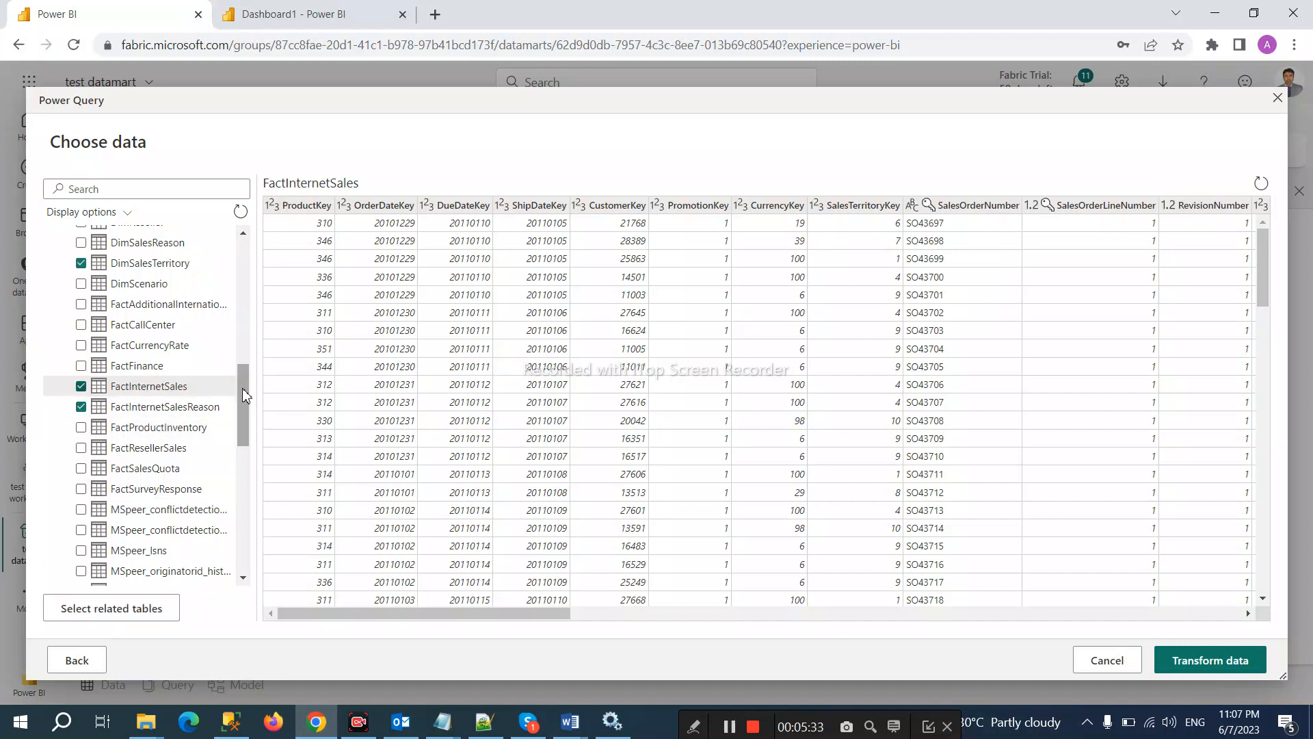
mouse_move(245, 409)
mouse_down()
mouse_move(239, 335)
mouse_move(238, 420)
mouse_up()
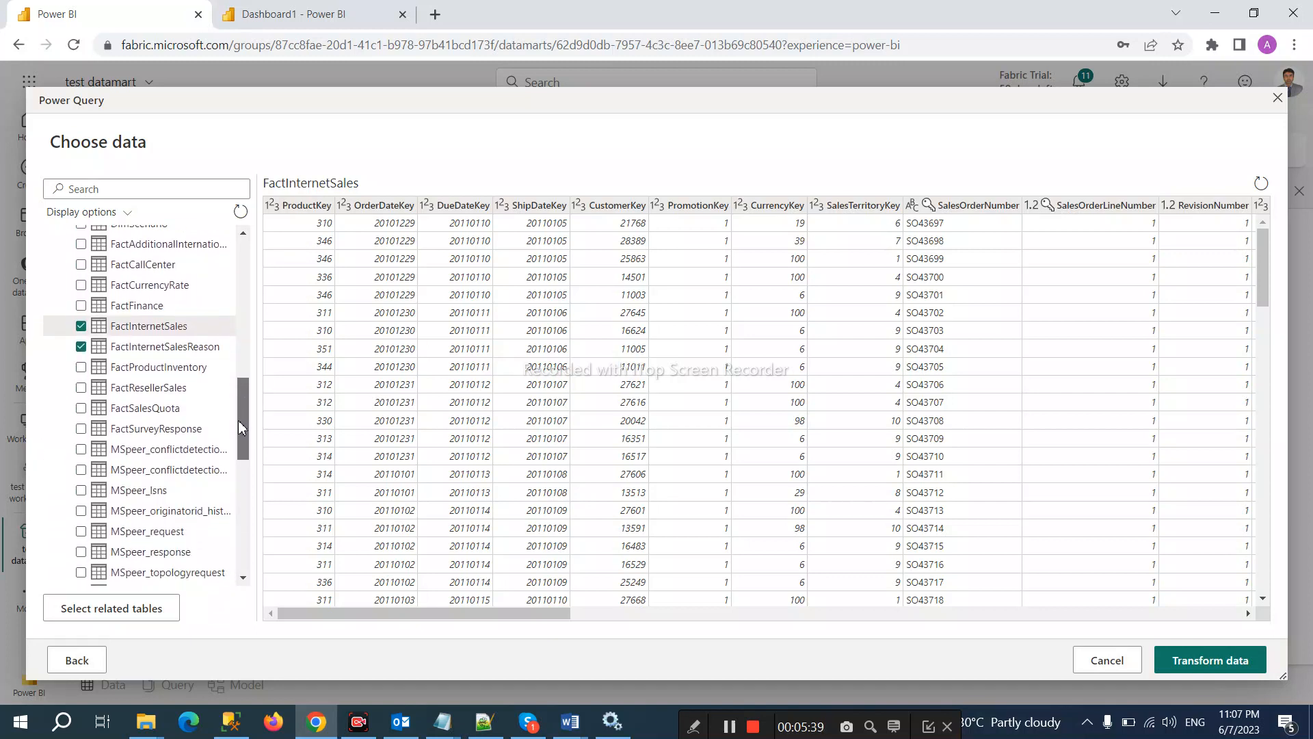
Step: Transform the eight tables and inspect DimCurrency's Source and Navigation steps for AdventureWorksDW2019
click(1207, 662)
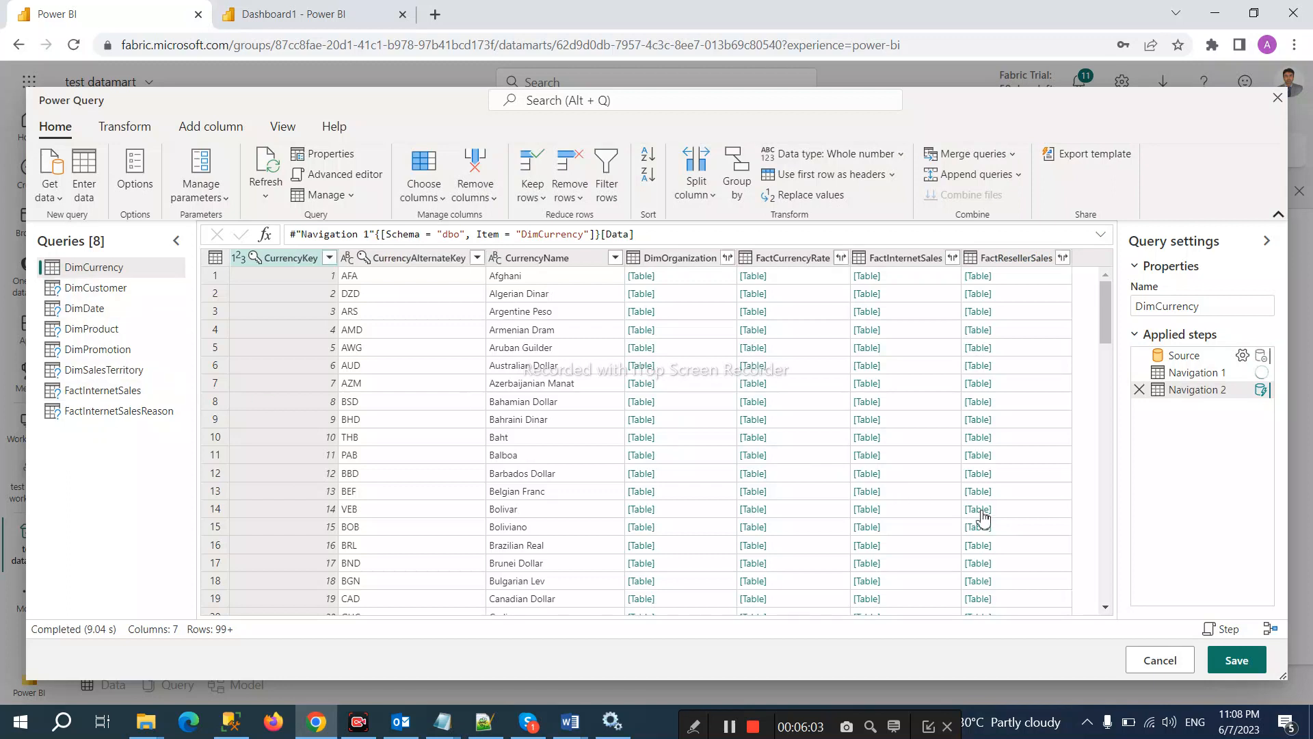
click(1196, 356)
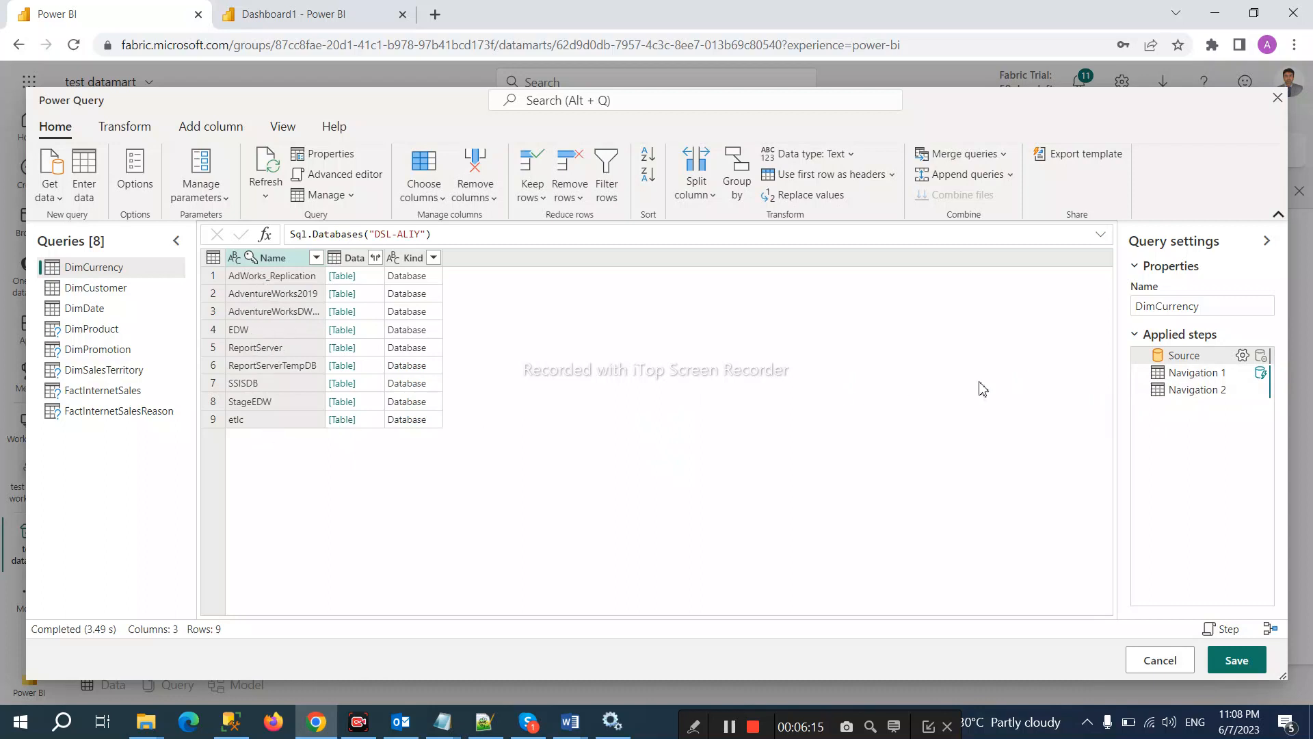
click(1174, 375)
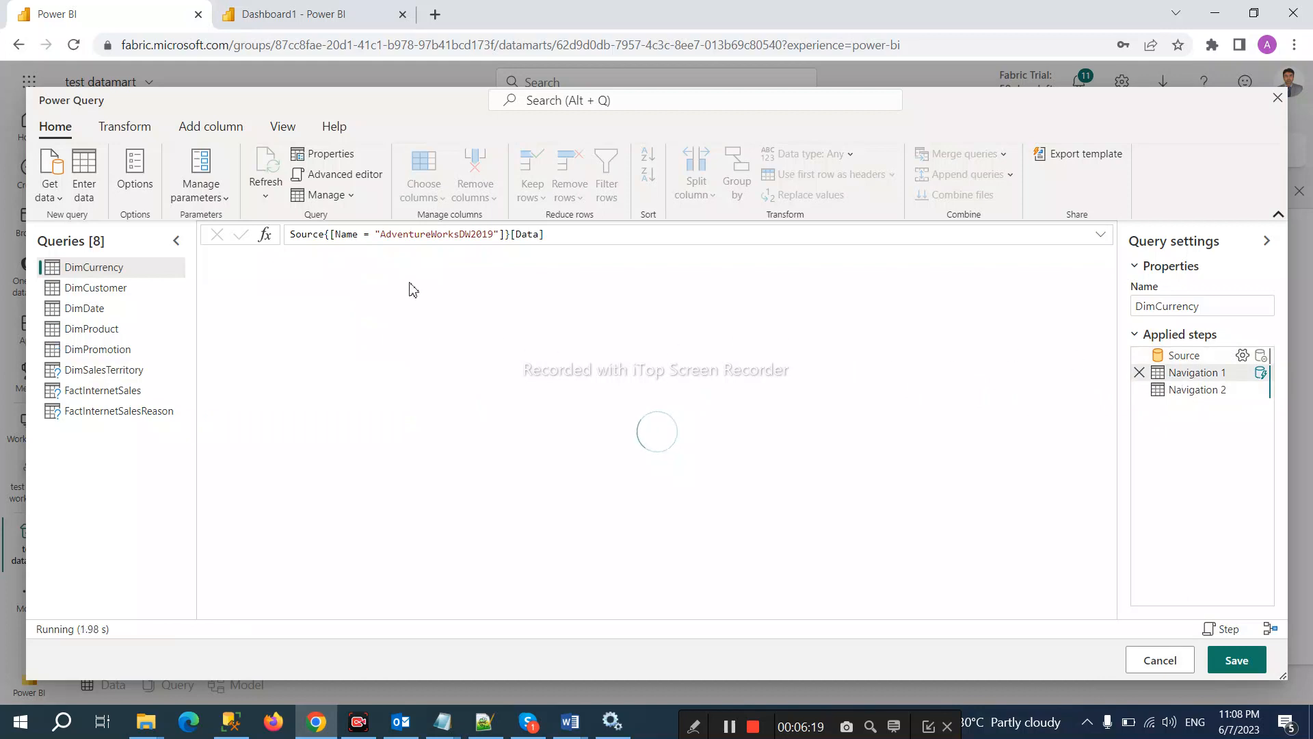
drag(384, 236, 499, 236)
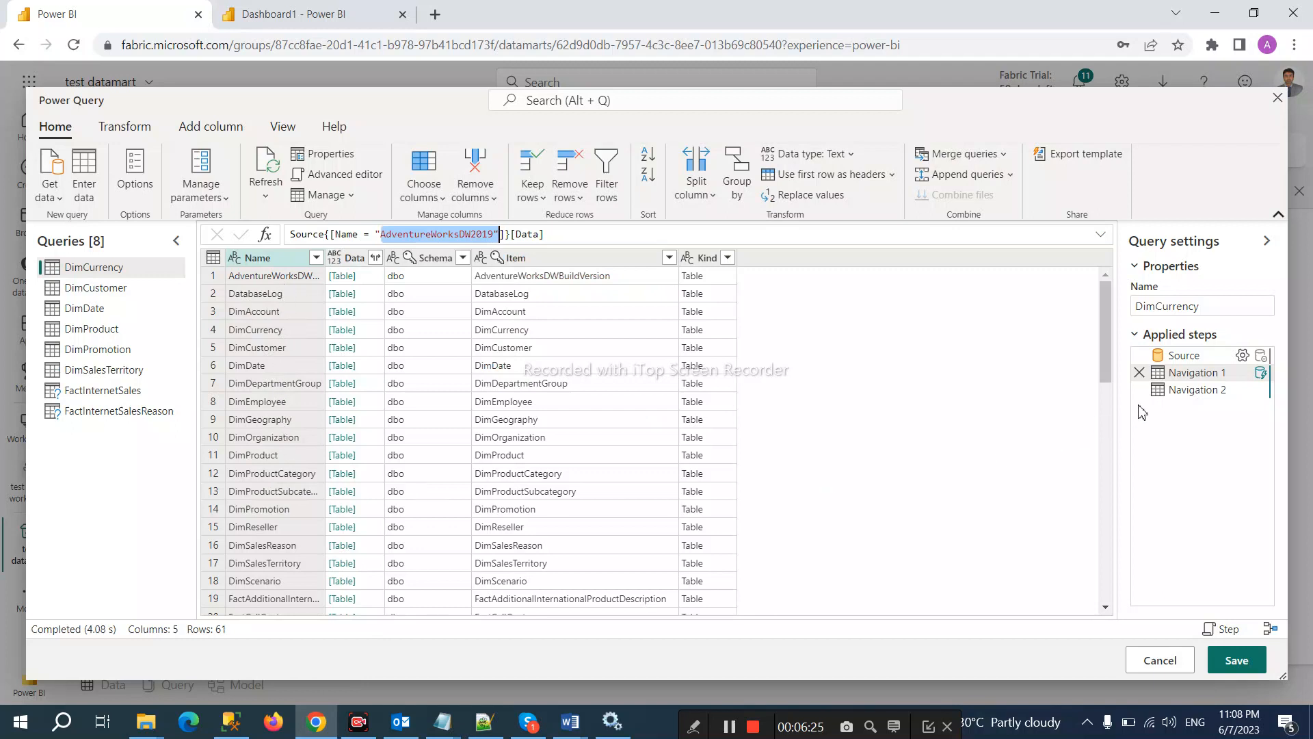
mouse_move(1174, 395)
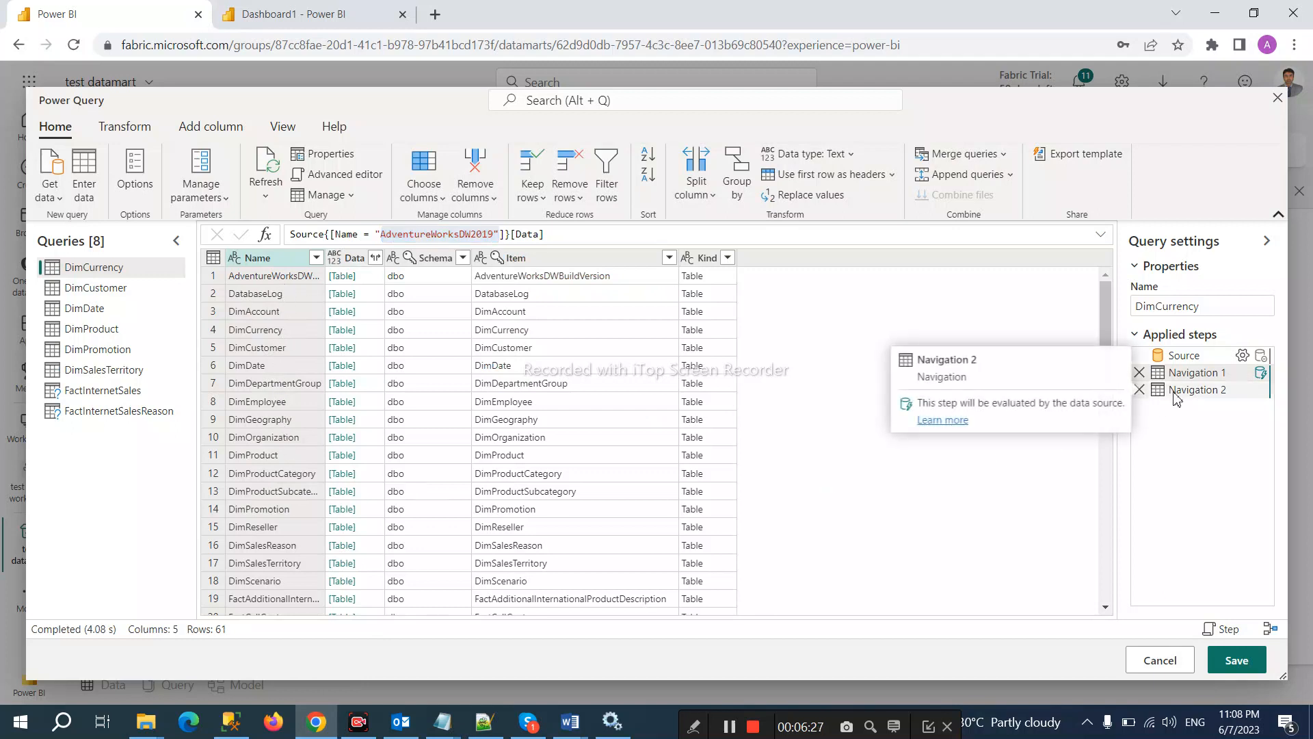
click(1176, 397)
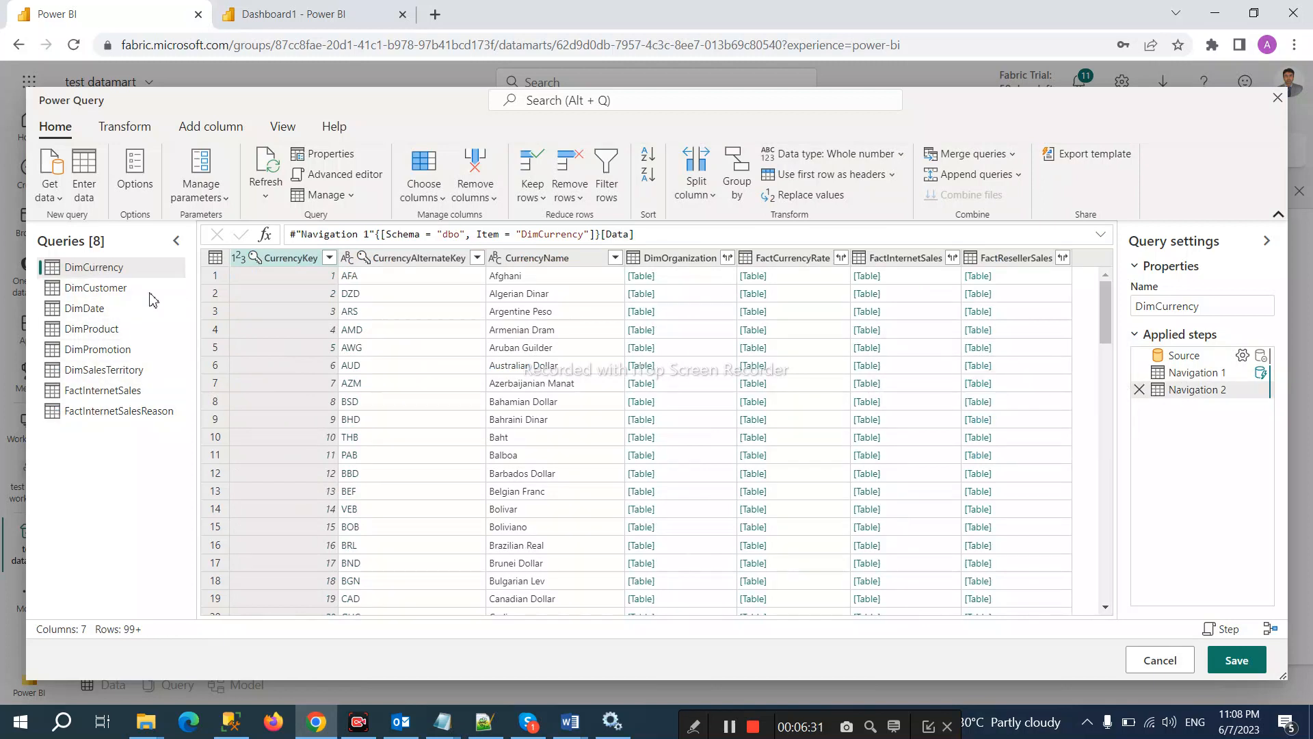
Step: Save the queries and wait while all eight tables load into test datamart
click(1237, 661)
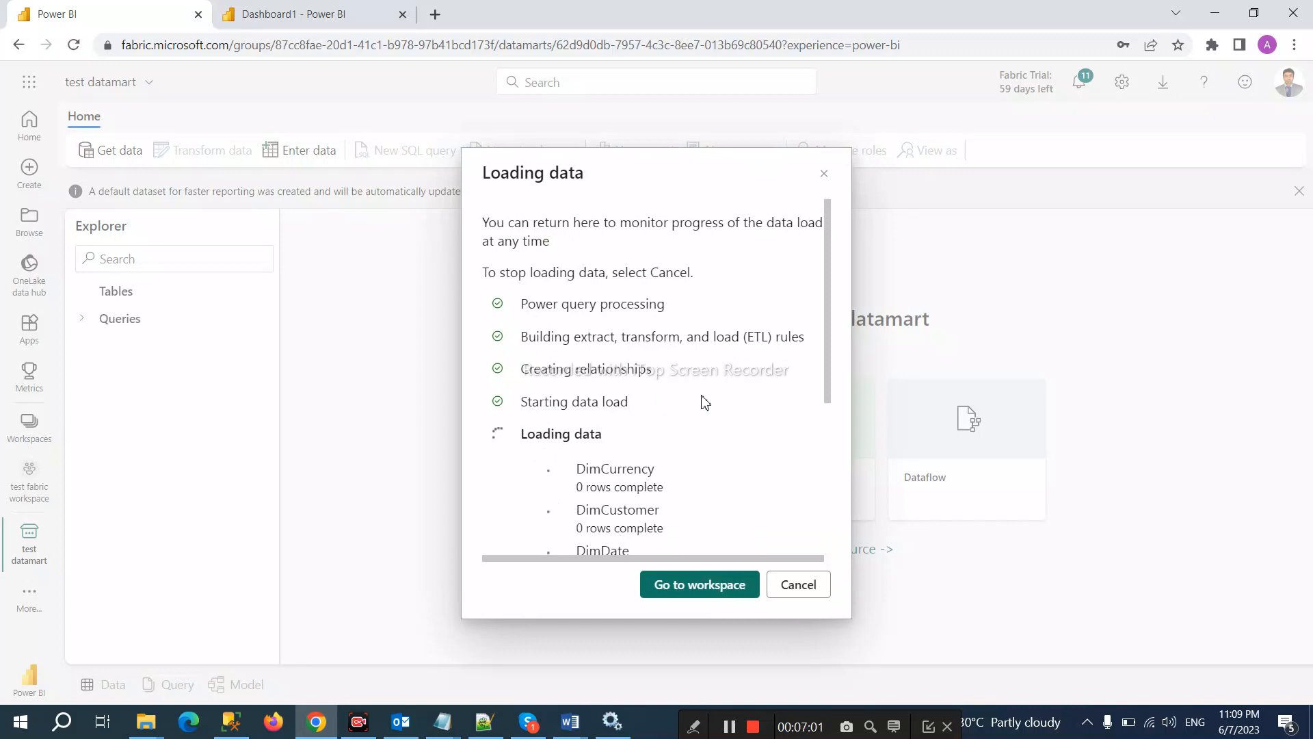
scroll(708, 403, down, 4)
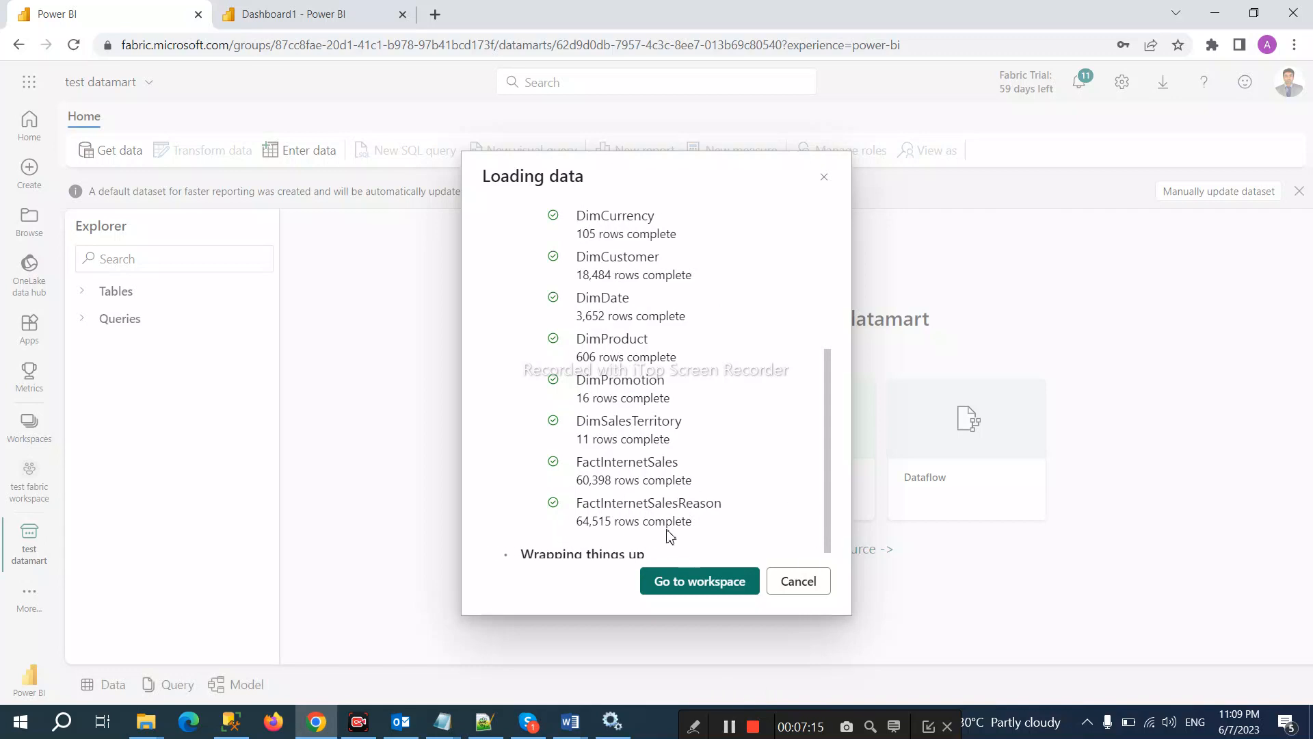
scroll(642, 528, down, 1)
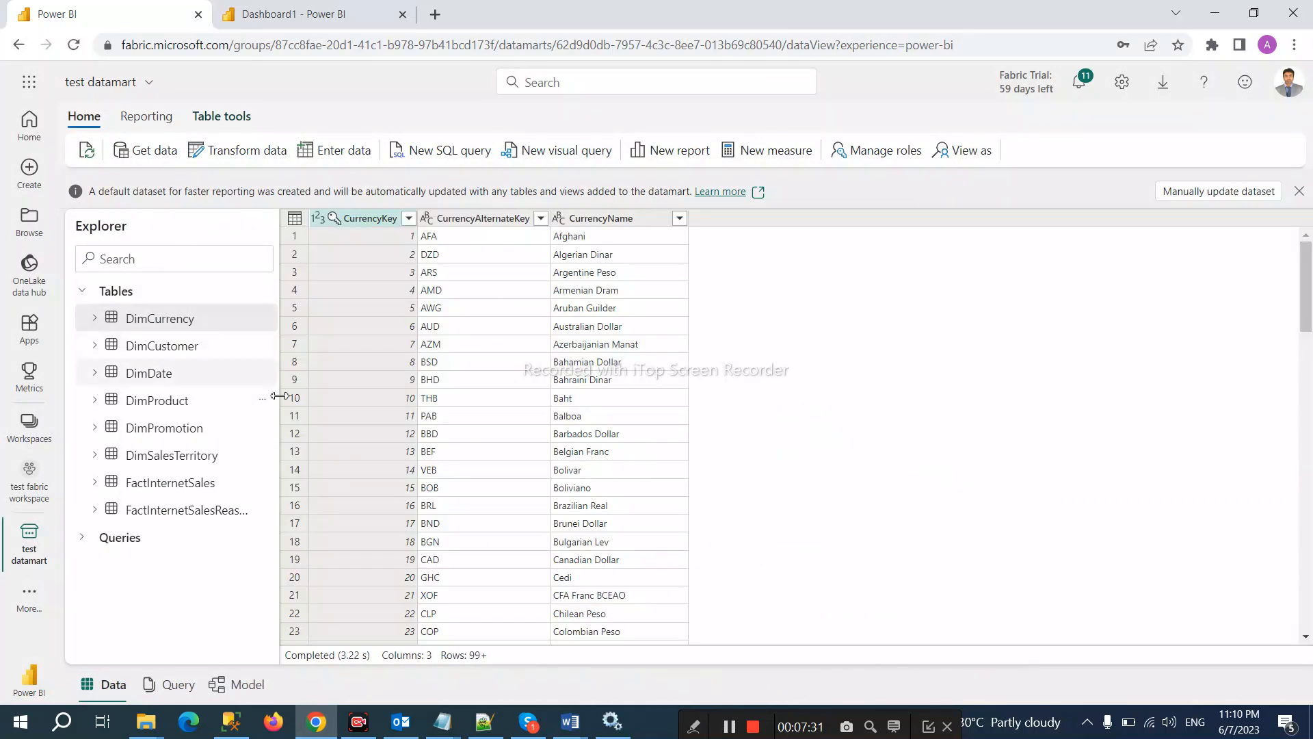
Step: Expand the datamart's Queries folder to reveal My Queries and Shared Queries, then list the workspaces
click(86, 543)
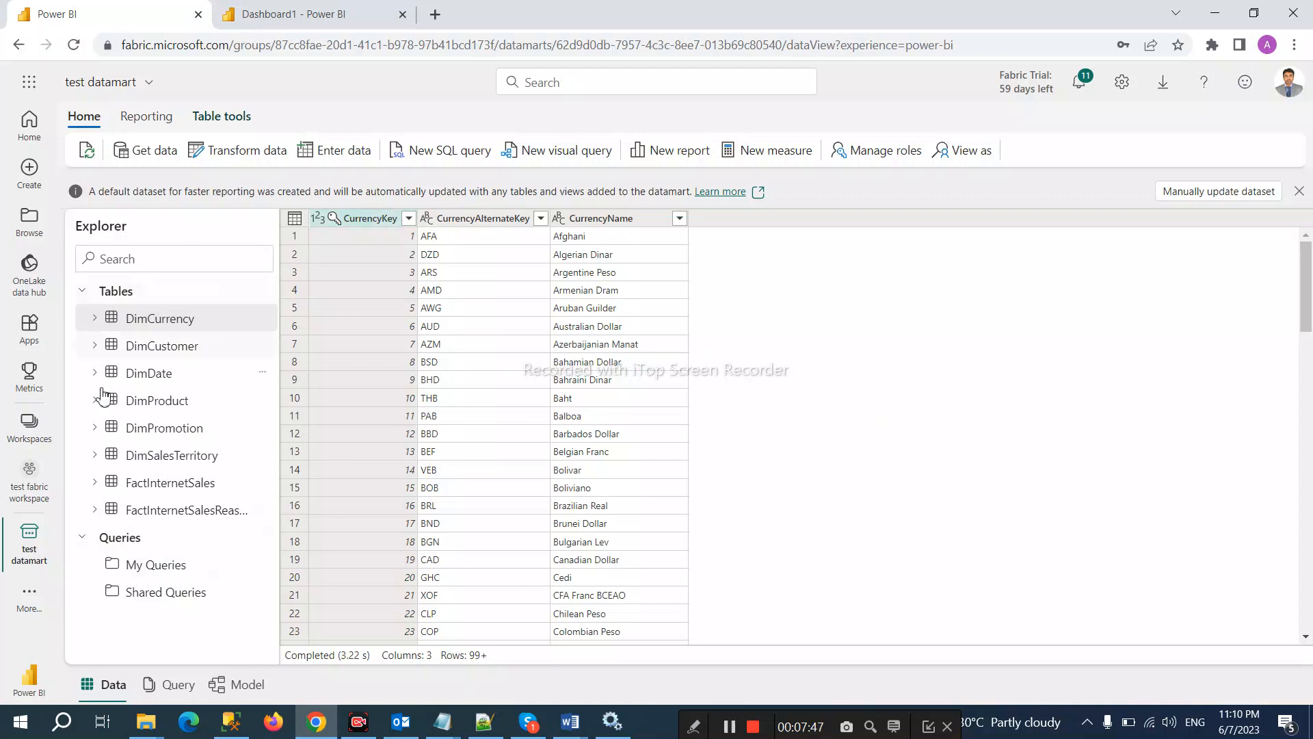
click(31, 426)
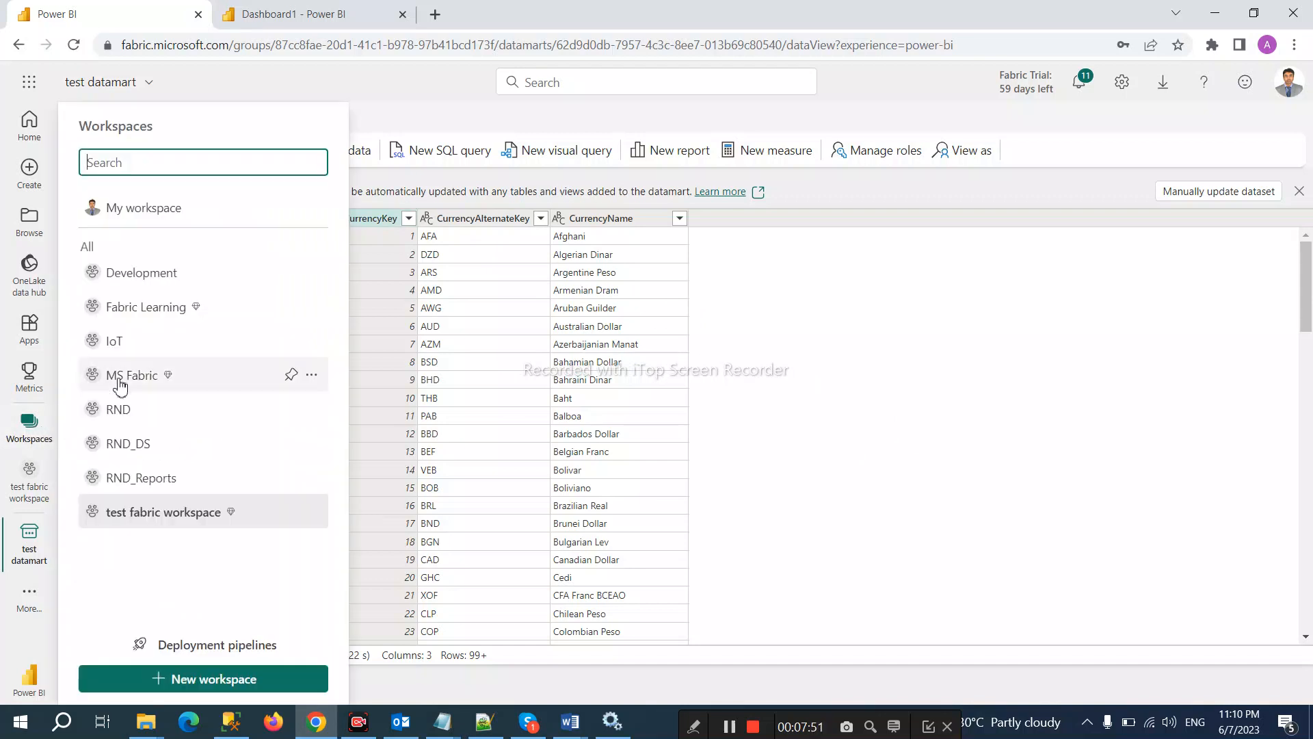
Step: Open test fabric workspace in lineage view, showing SQL Server via GW1 feeding test datamart
click(170, 517)
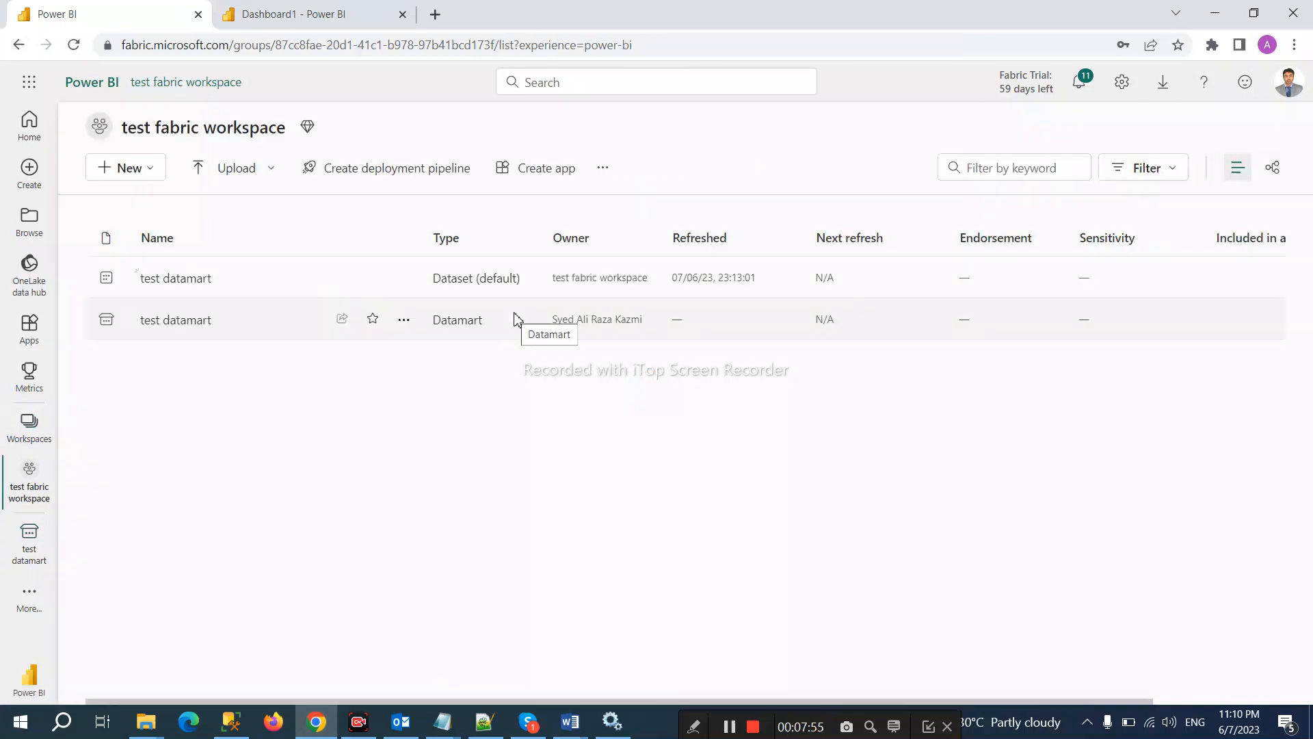
click(1274, 173)
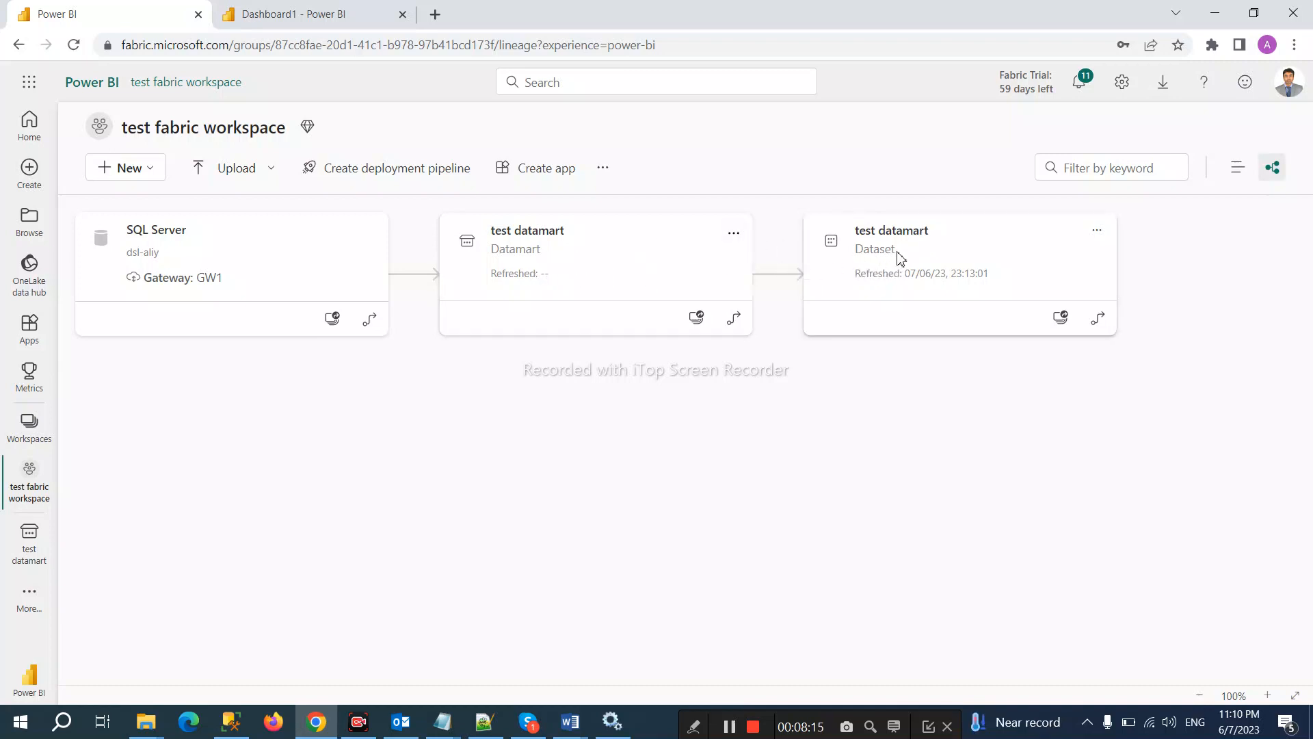
Step: Auto-create a Quick summary report from the test datamart dataset, charting sales measures by Color
click(1101, 237)
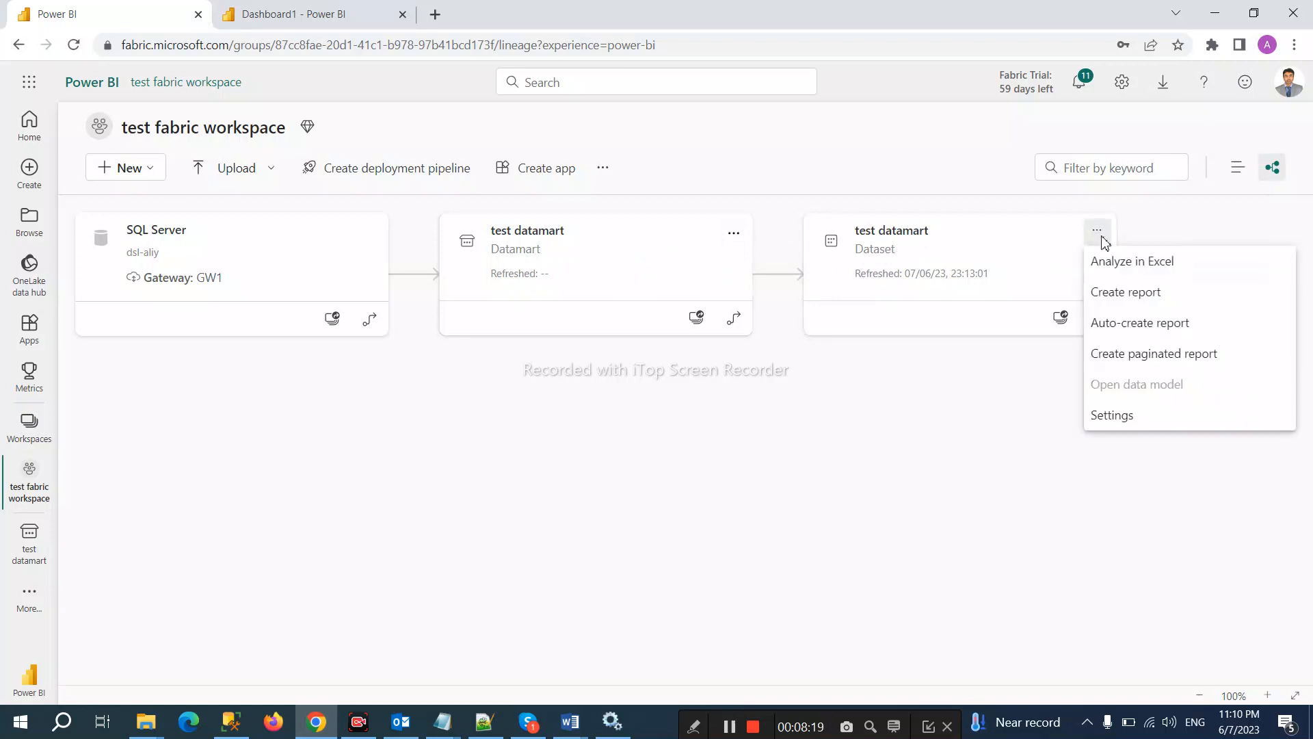
click(1107, 327)
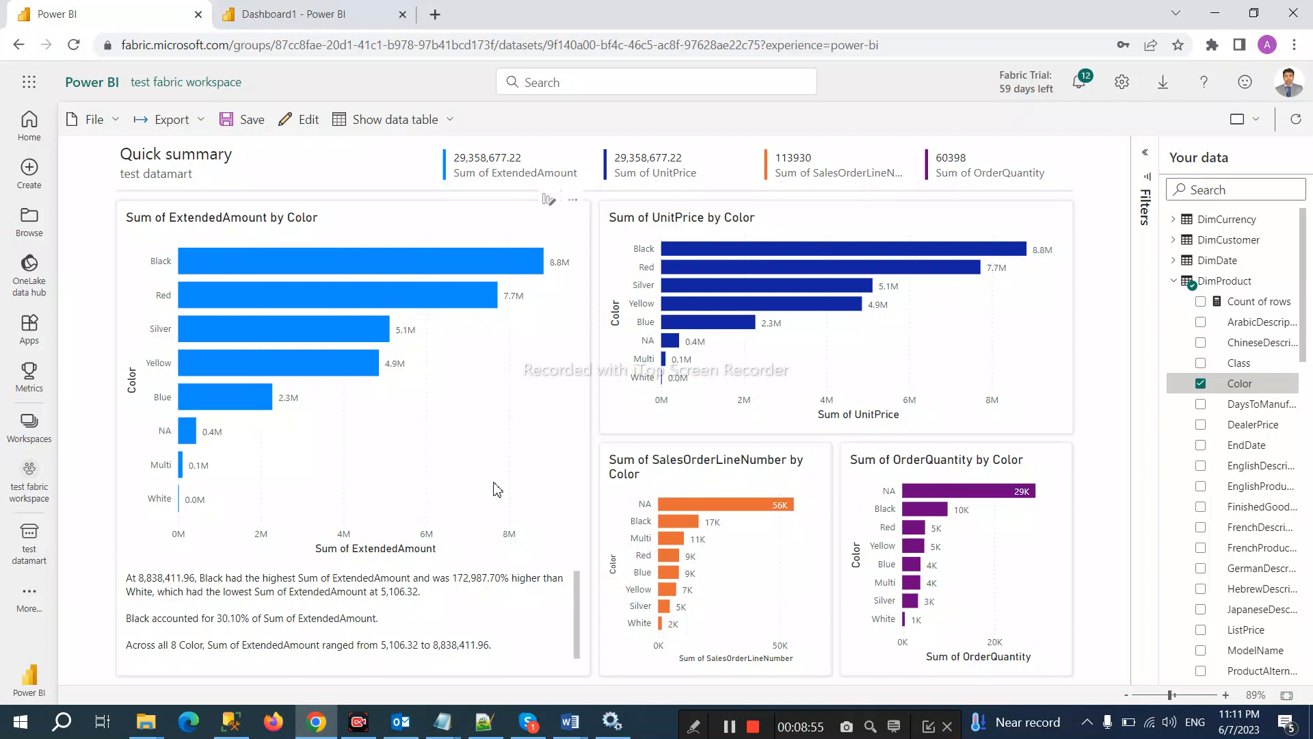
Step: Collapse the DimProduct and FactInternetSales field lists and switch the report to edit mode
click(1176, 283)
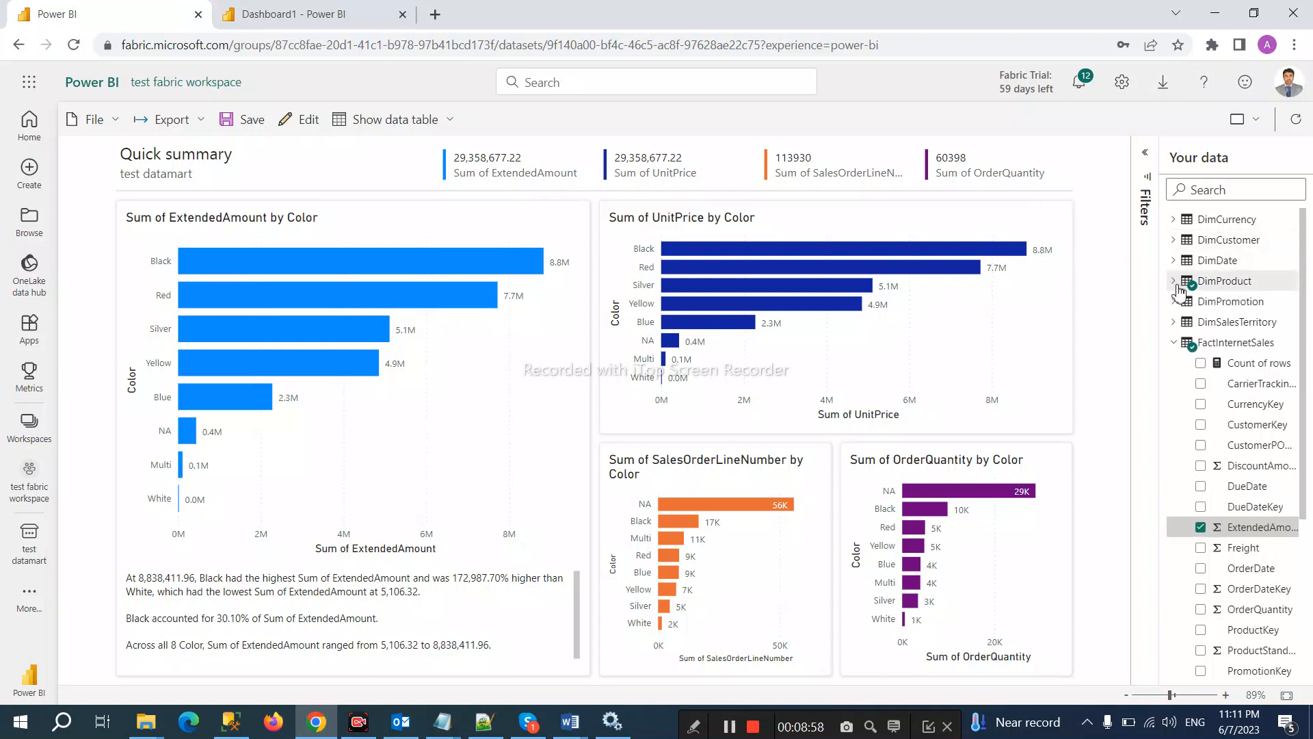
click(1175, 344)
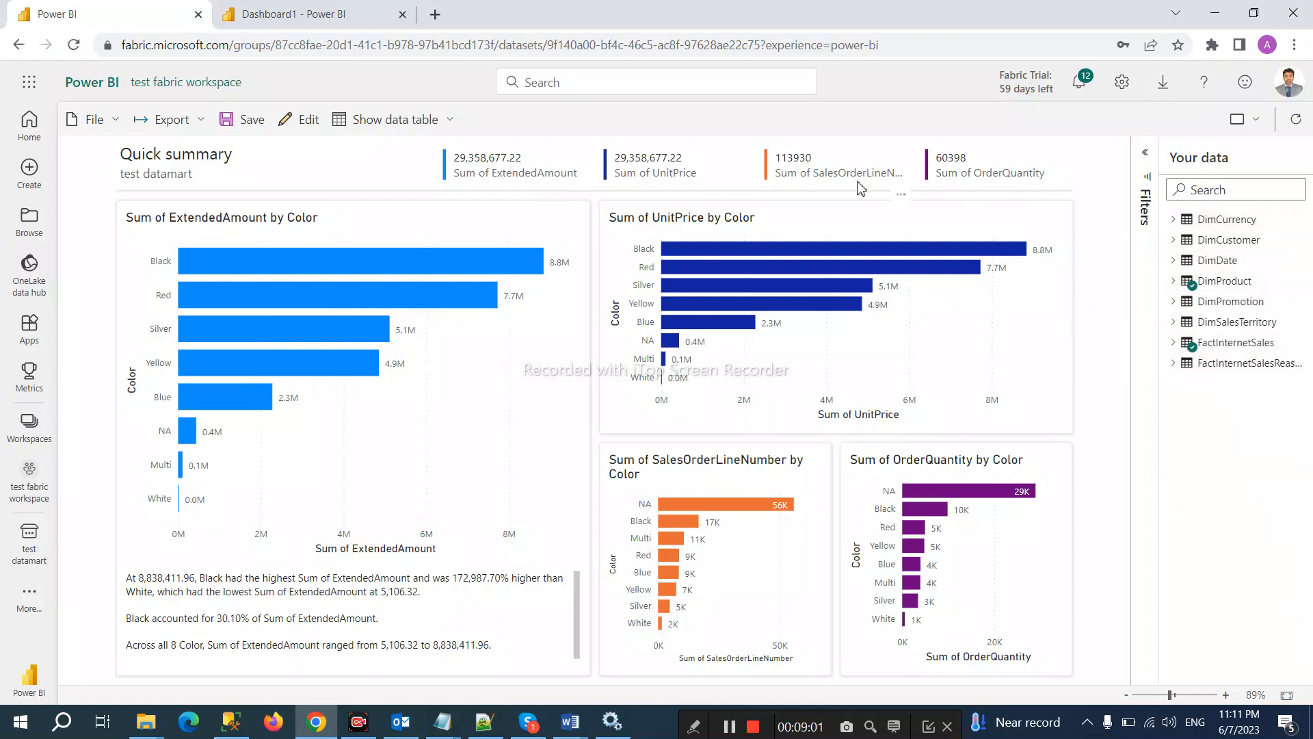
click(307, 123)
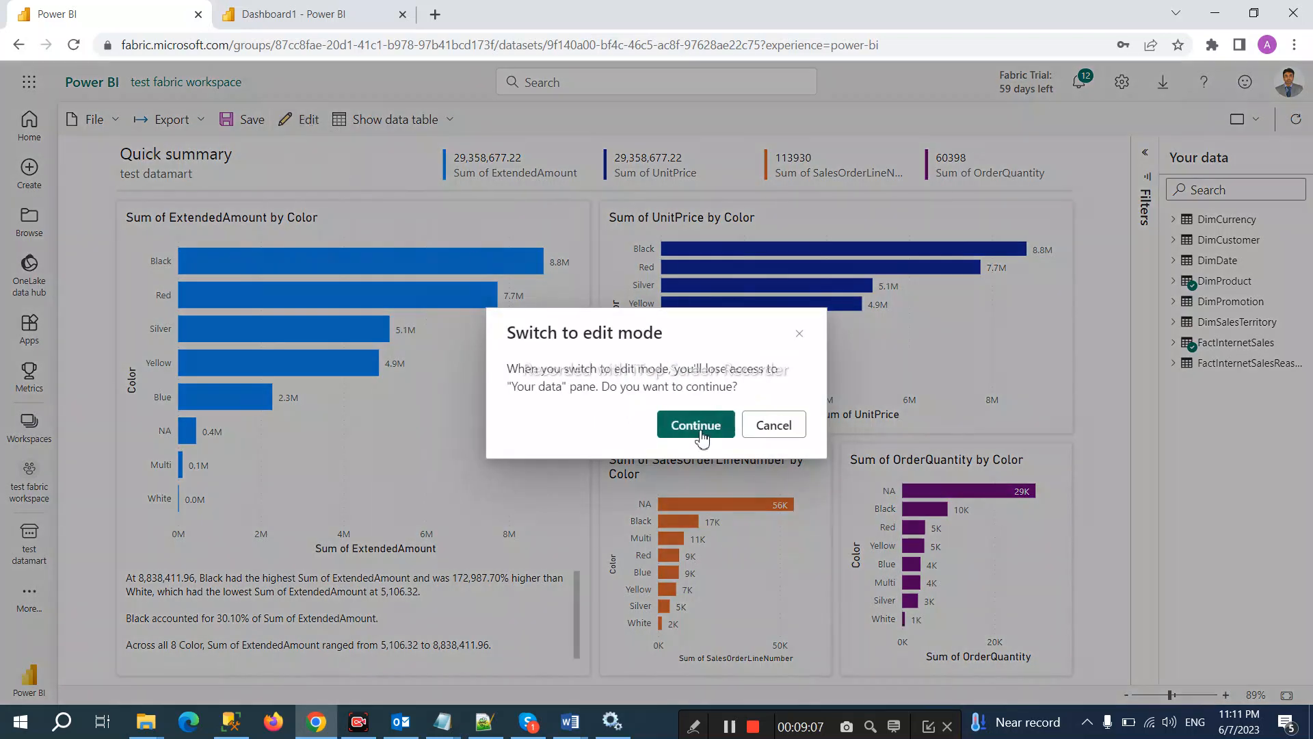
click(699, 428)
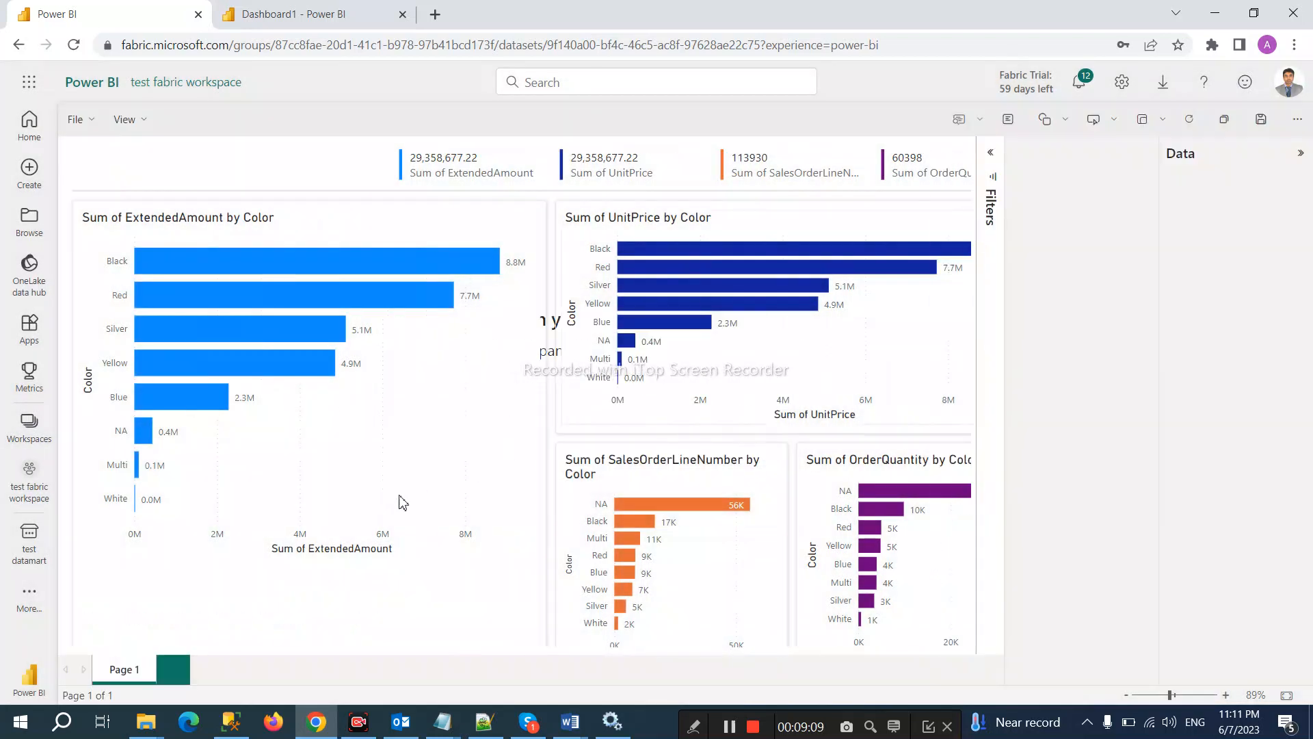